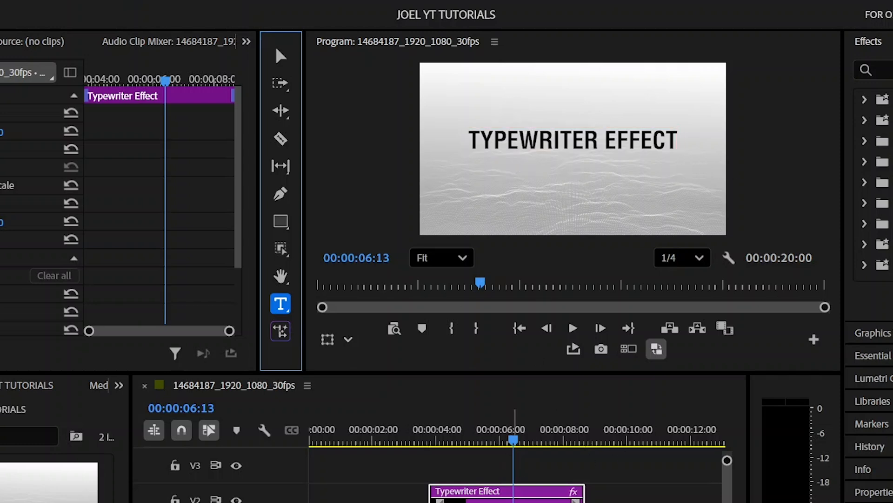
Find the Linear Wipe (Legacy) video effect and apply it to the Typewriter Effect text clip on V2
{"action": "left_click", "coordinate": [510, 438]}
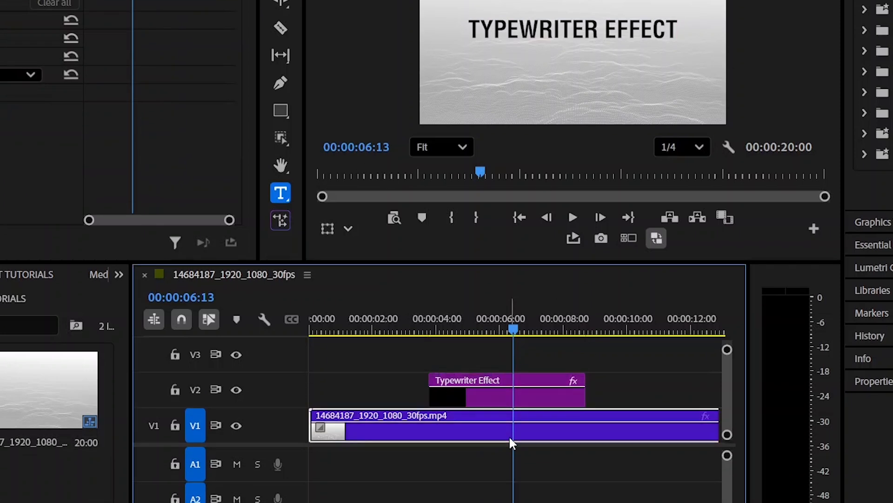
{"action": "left_click", "coordinate": [506, 402]}
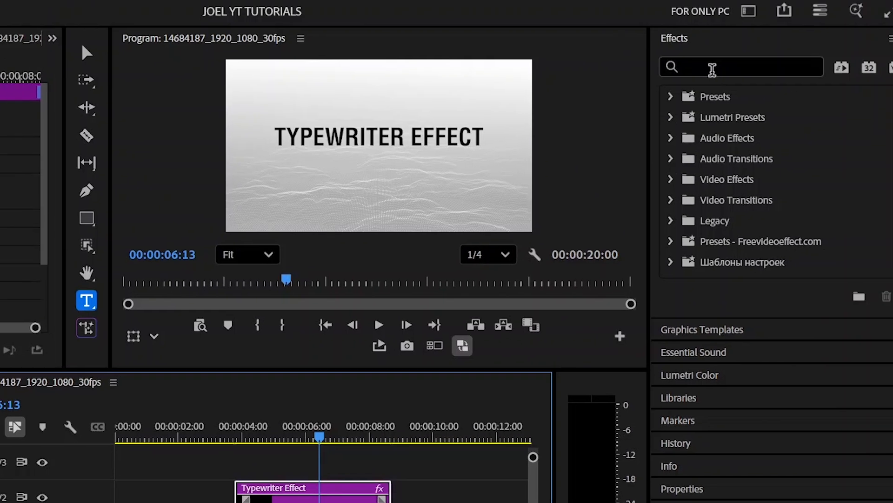
{"action": "left_click", "coordinate": [713, 68]}
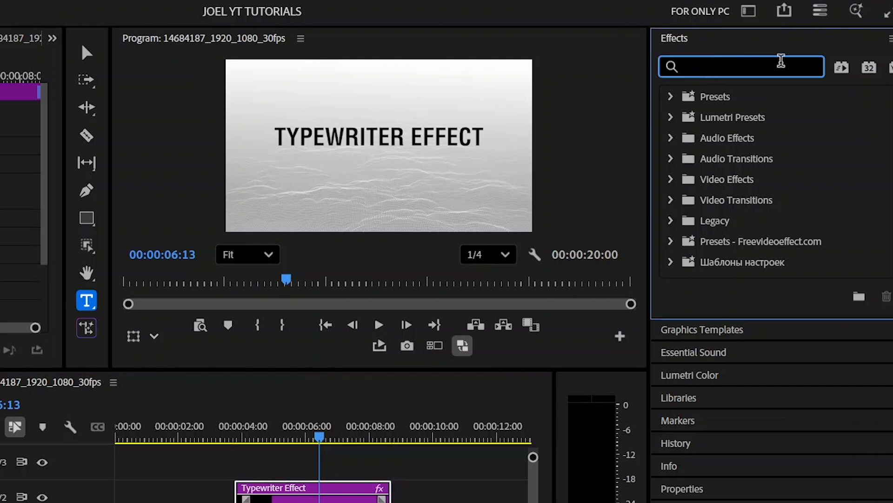
{"action": "type", "text": "linear "}
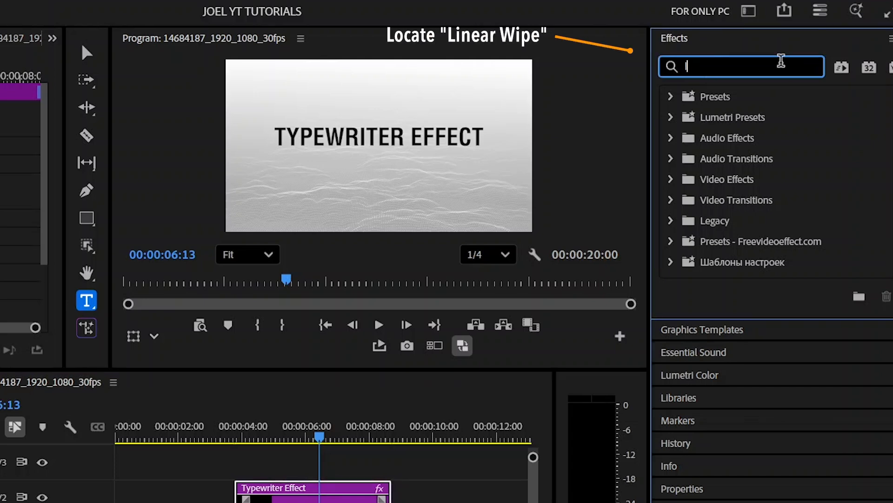
{"action": "type", "text": "wipe"}
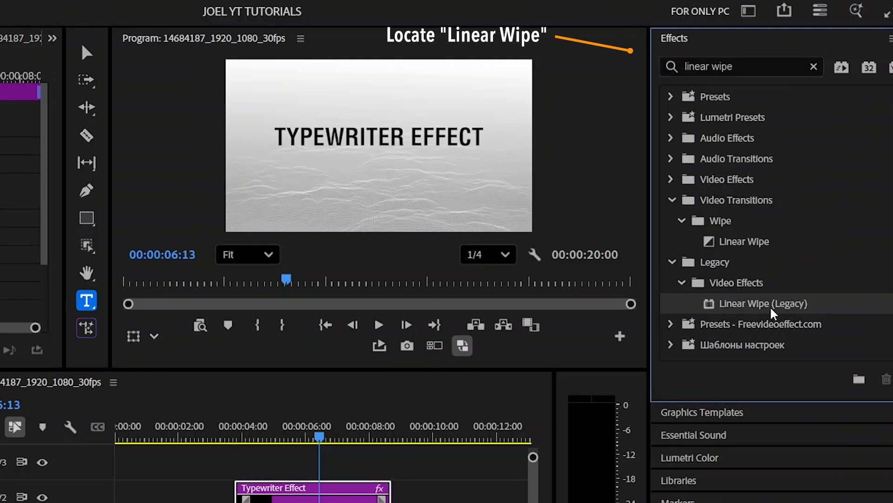
{"action": "left_click_drag", "start_coordinate": [772, 309], "coordinate": [301, 468]}
Add Transition Completion keyframes for the text clip's Linear Wipe at the clip start (00:00:03:23) and at 00:00:04:26
{"action": "left_click_drag", "start_coordinate": [301, 391], "coordinate": [307, 418]}
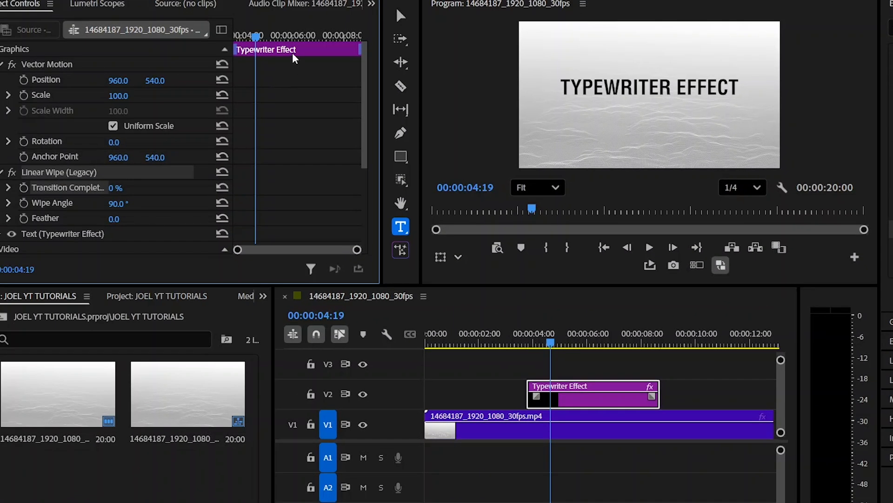
{"action": "left_click_drag", "start_coordinate": [255, 36], "coordinate": [234, 37]}
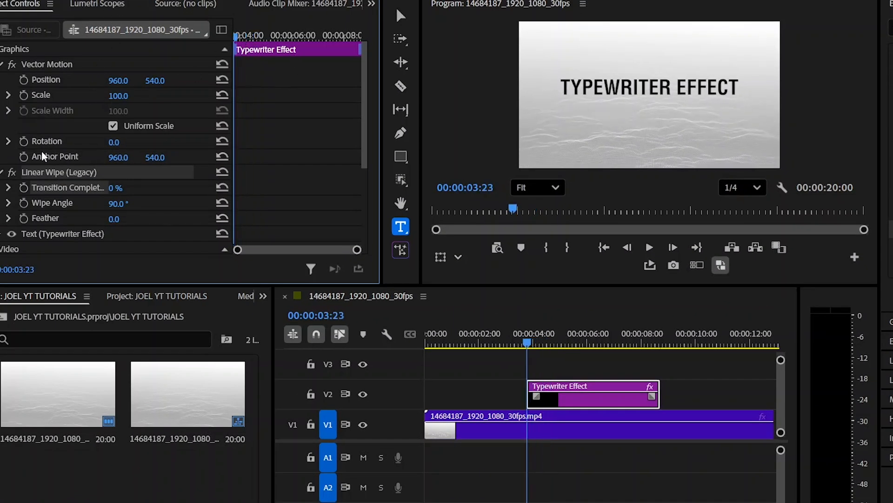
{"action": "left_click_drag", "start_coordinate": [239, 38], "coordinate": [199, 48]}
{"action": "left_click", "coordinate": [23, 188]}
{"action": "left_click_drag", "start_coordinate": [237, 42], "coordinate": [263, 53]}
{"action": "left_click", "coordinate": [175, 189]}
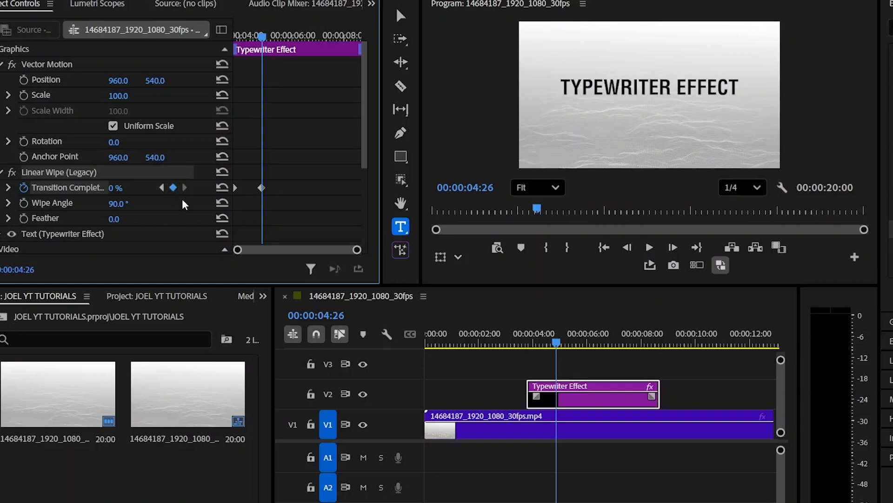
Set Transition Completion to 100% at the Linear Wipe's first keyframe
{"action": "left_click", "coordinate": [163, 188]}
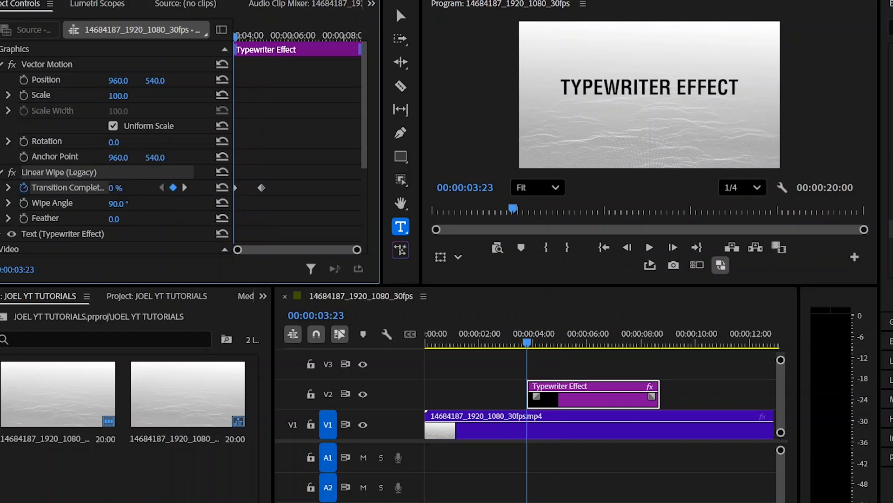
{"action": "left_click", "coordinate": [120, 186]}
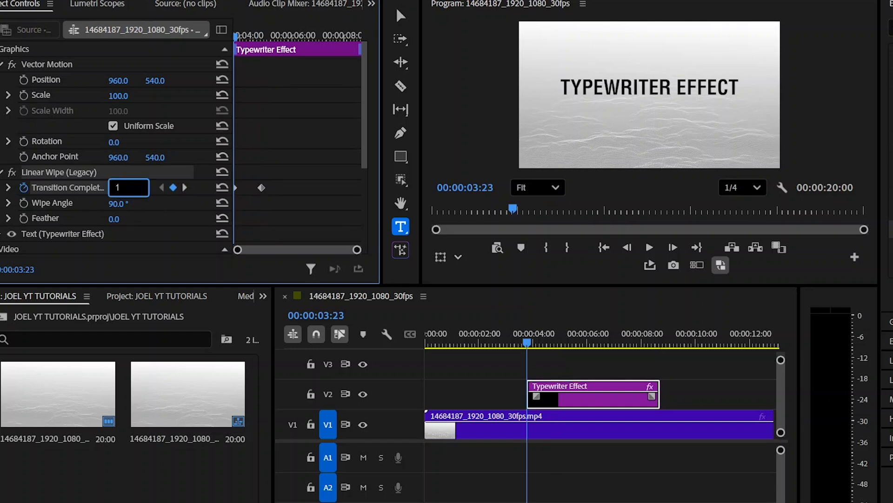
{"action": "key", "text": "Return"}
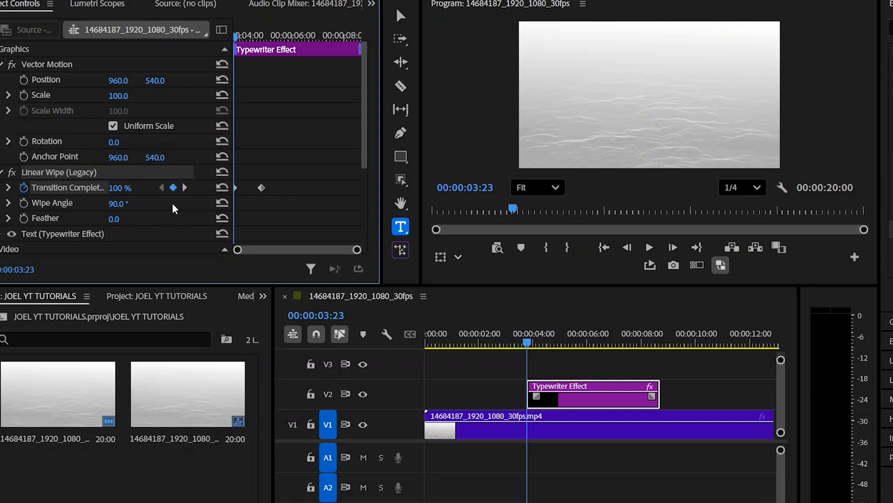
Go to the second Transition Completion keyframe and set the Linear Wipe's Wipe Angle to 270°
{"action": "left_click", "coordinate": [184, 188]}
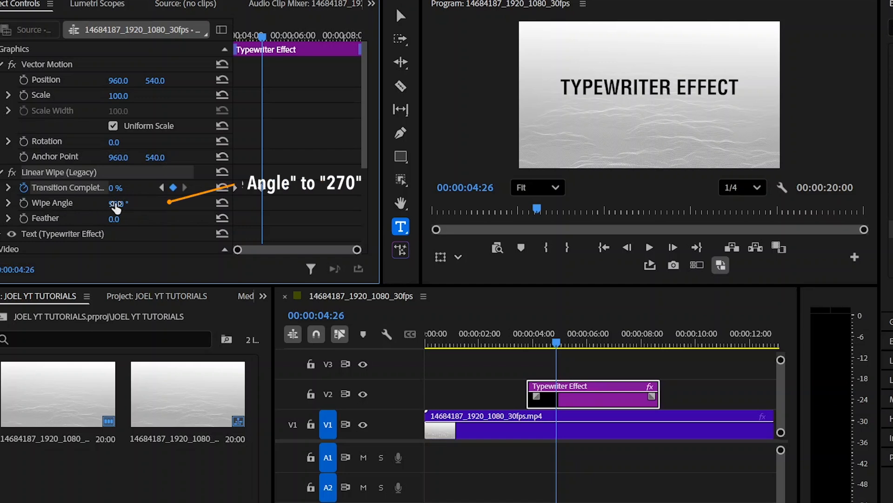
{"action": "left_click", "coordinate": [119, 205]}
{"action": "type", "text": "2"}
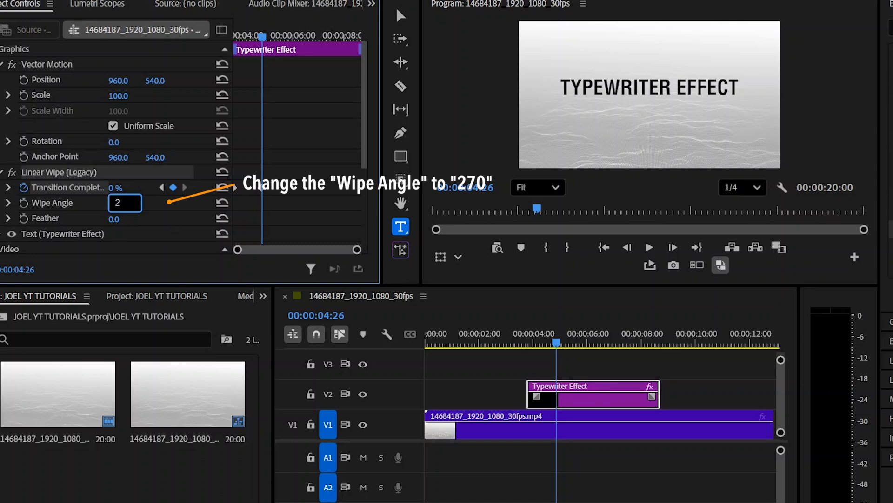
{"action": "type", "text": "70"}
{"action": "key", "text": "Return"}
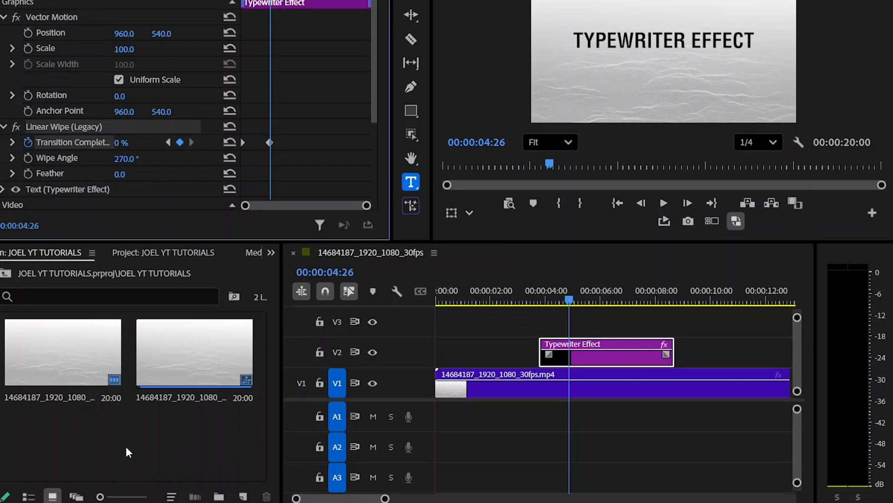
Create a 1920 × 1080 black video item and place it on track V3 directly above the Typewriter Effect clip
{"action": "right_click", "coordinate": [125, 446]}
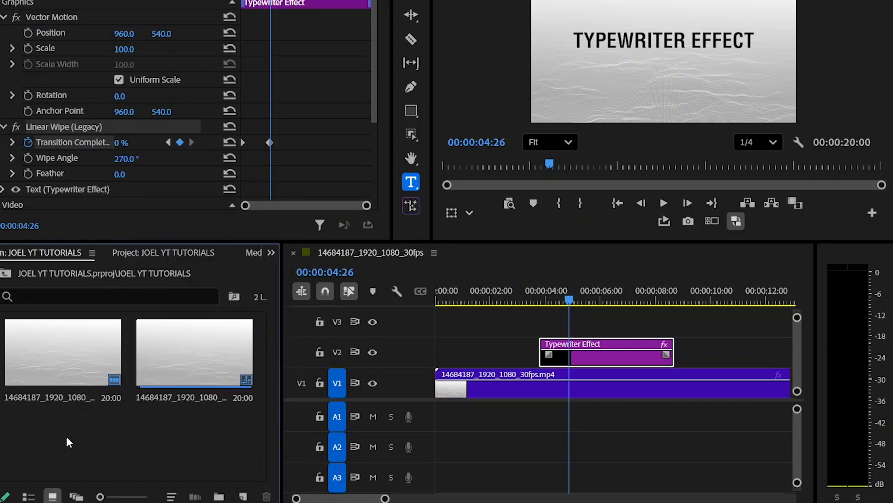
{"action": "right_click", "coordinate": [66, 436]}
{"action": "mouse_move", "coordinate": [208, 243]}
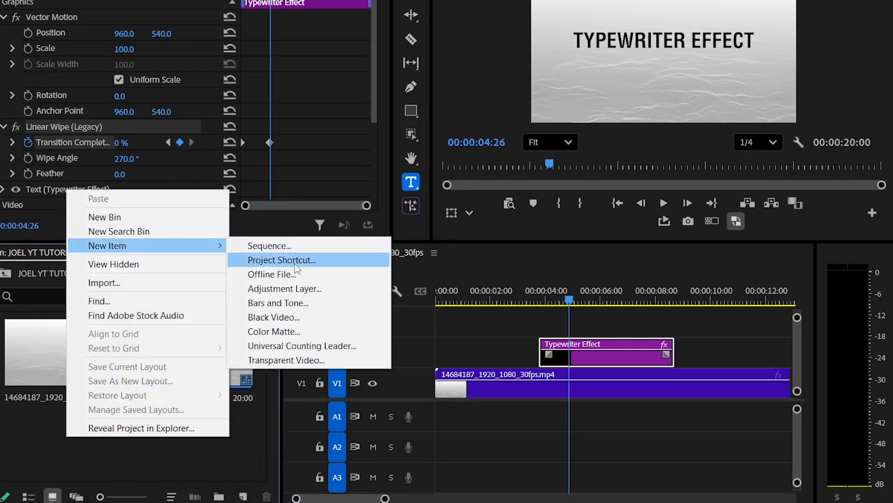
{"action": "left_click", "coordinate": [285, 321]}
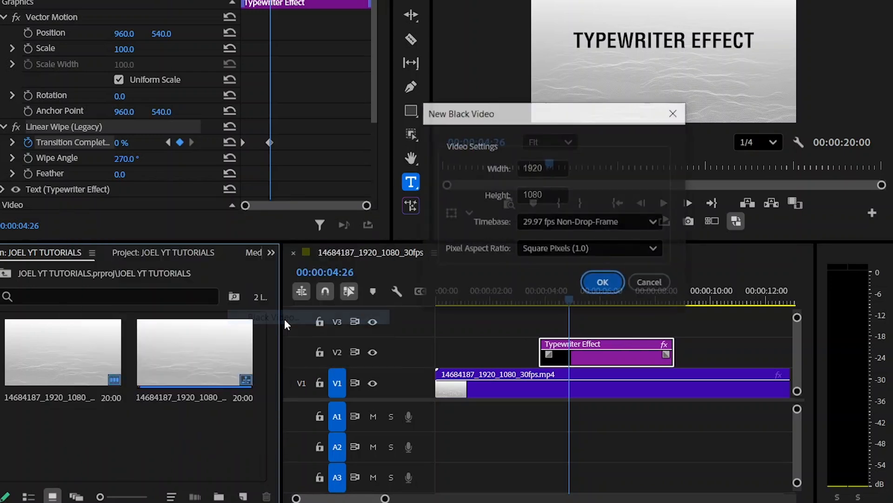
{"action": "left_click", "coordinate": [604, 283]}
{"action": "left_click_drag", "start_coordinate": [70, 446], "coordinate": [541, 321]}
Turn off uniform scaling in the Black Video clip's Motion settings and set its Scale Width to 2
{"action": "left_click", "coordinate": [613, 334]}
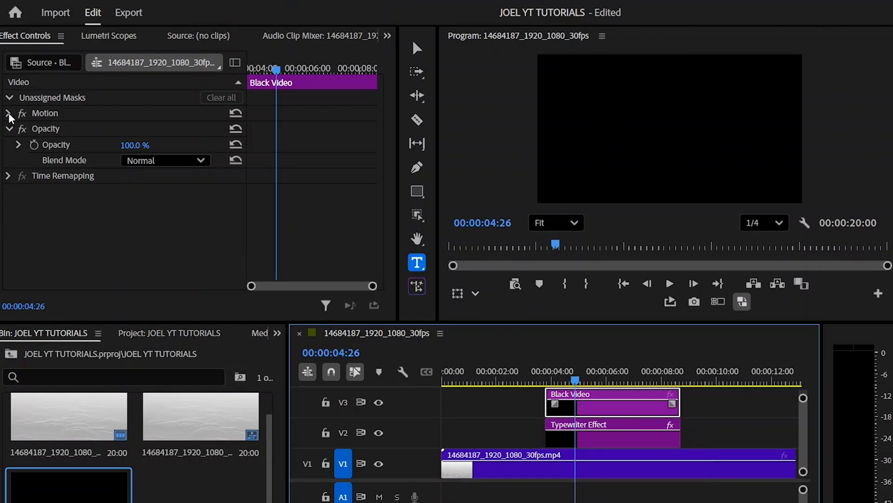
{"action": "left_click", "coordinate": [8, 113]}
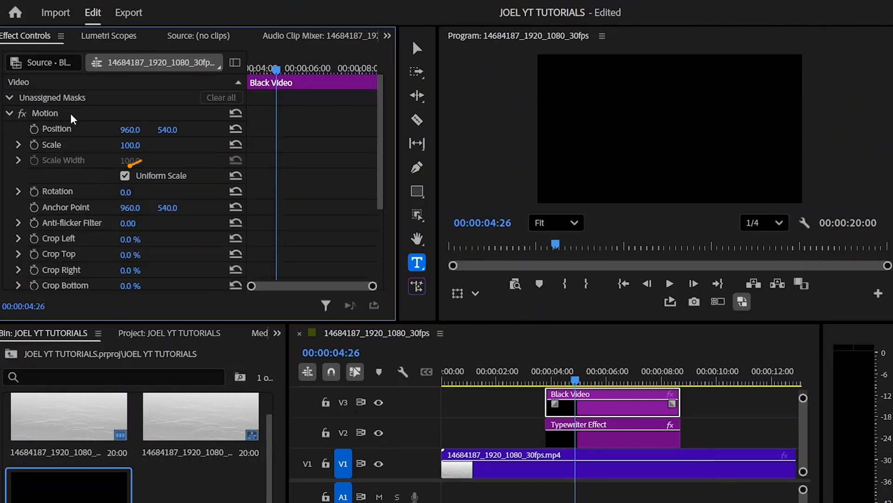
{"action": "left_click", "coordinate": [125, 177]}
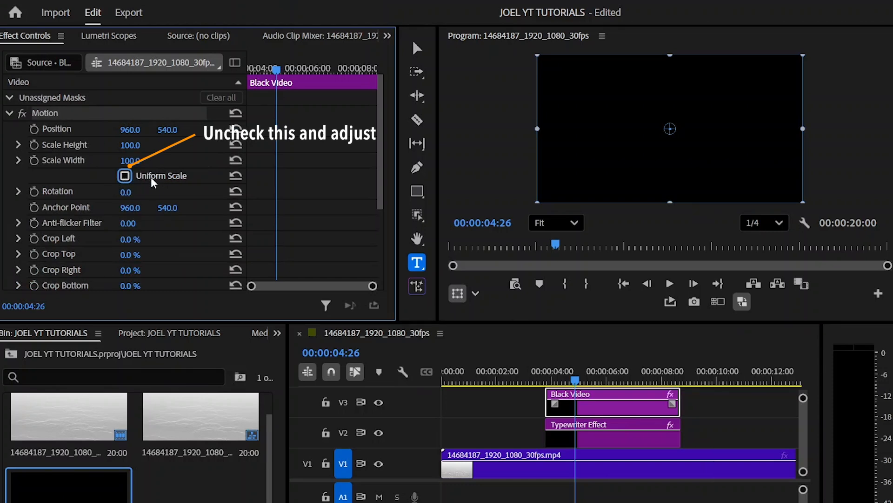
{"action": "left_click_drag", "start_coordinate": [133, 161], "coordinate": [67, 161]}
{"action": "left_click", "coordinate": [126, 160]}
{"action": "type", "text": "2"}
{"action": "key", "text": "Return"}
Set the Black Video clip's Scale Height to 31
{"action": "left_click", "coordinate": [140, 144]}
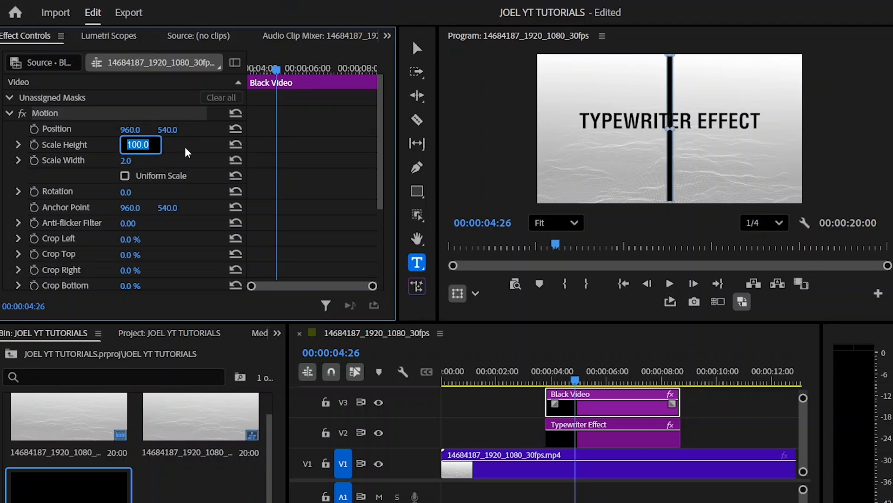
{"action": "type", "text": "31"}
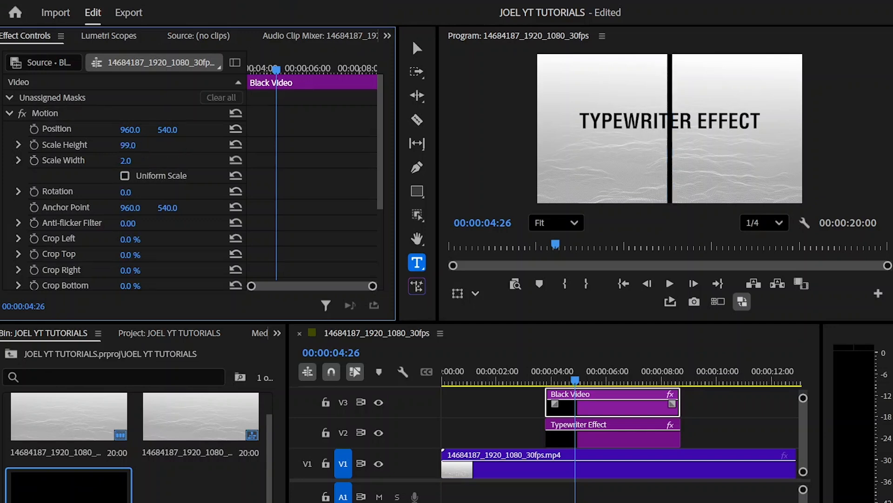
{"action": "key", "text": "Return"}
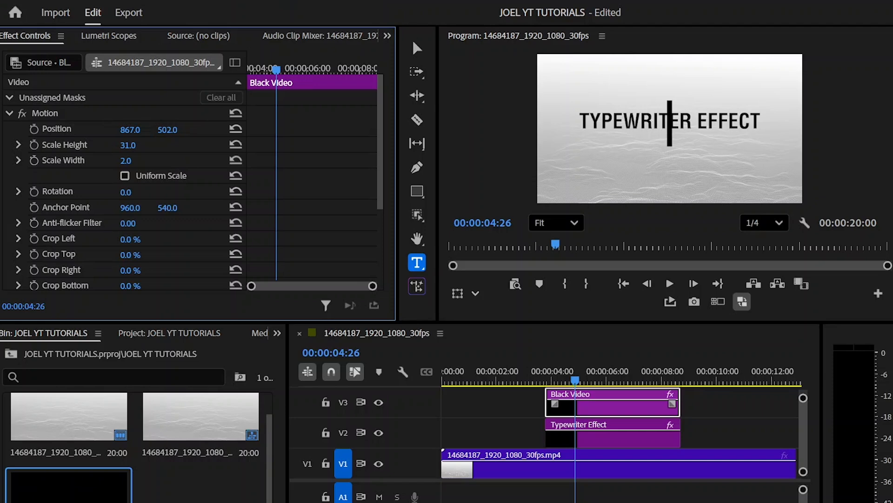
Move the black bar just before the text's first letter at position 244, 502 and set its Scale Width to 1
{"action": "left_click_drag", "start_coordinate": [130, 129], "coordinate": [18, 130]}
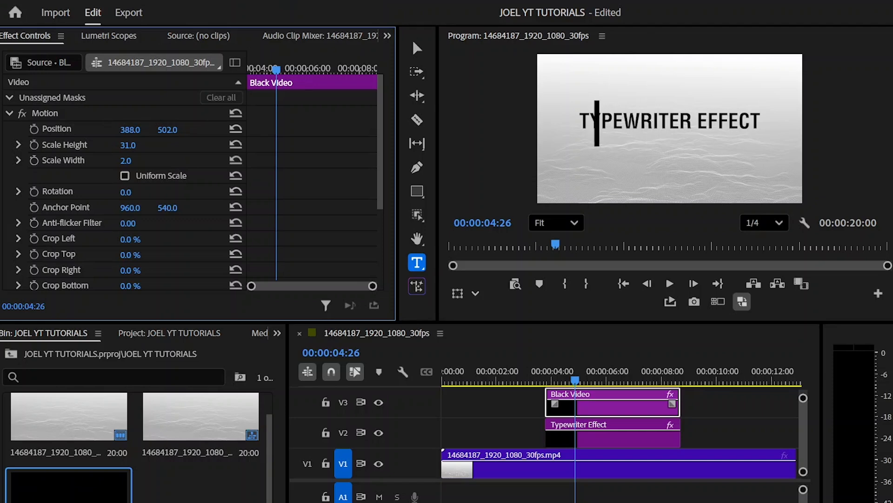
{"action": "left_click_drag", "start_coordinate": [18, 130], "coordinate": [3, 130]}
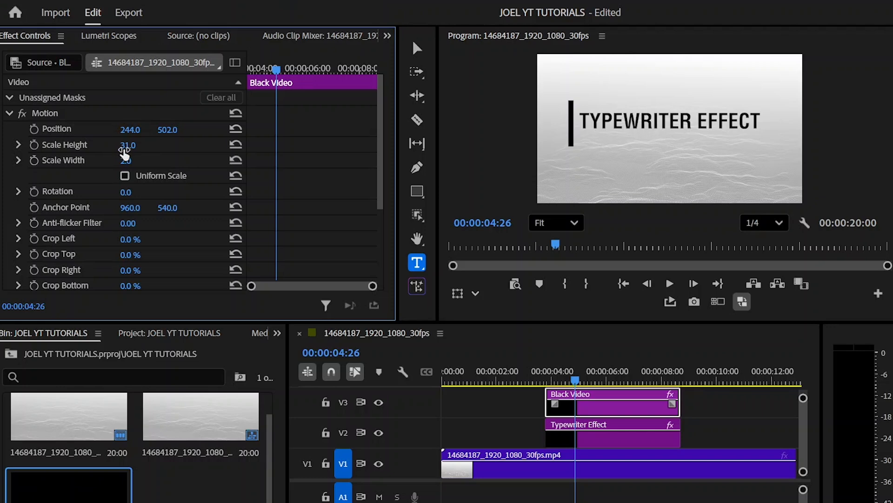
{"action": "left_click", "coordinate": [132, 160]}
{"action": "type", "text": "1"}
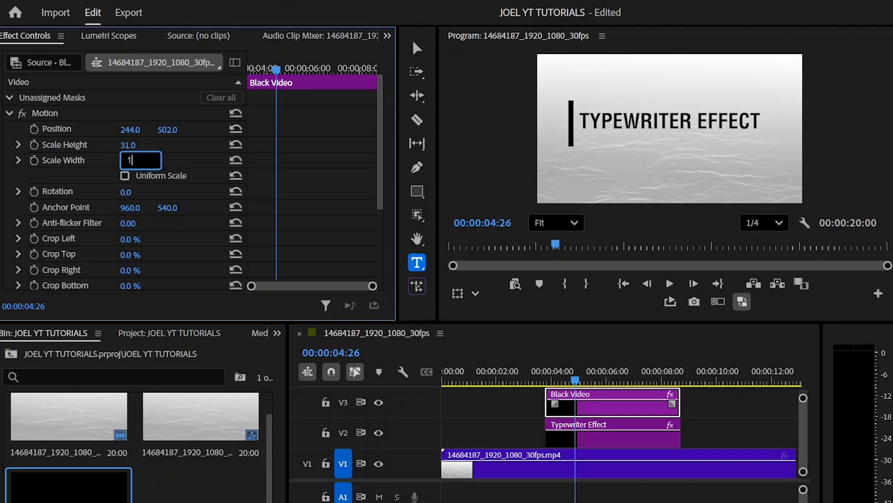
{"action": "key", "text": "Return"}
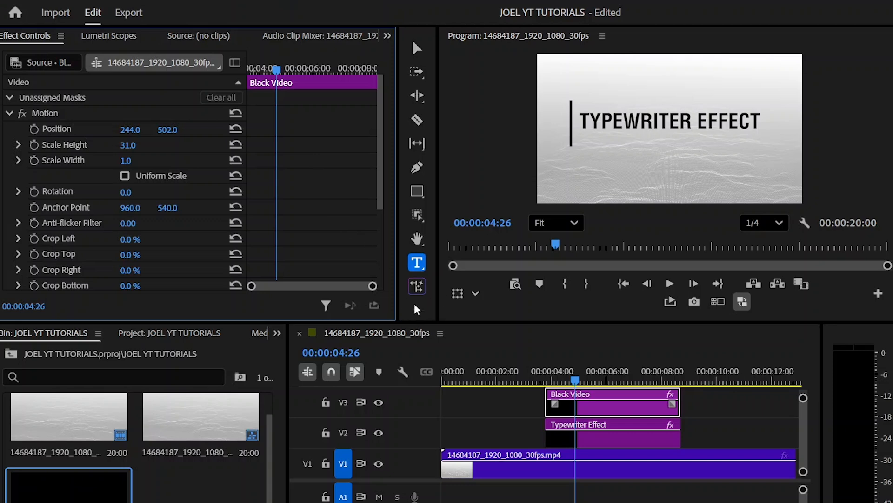
Add a Position keyframe to the Black Video clip at its start, 00:00:03:23
{"action": "left_click", "coordinate": [594, 378]}
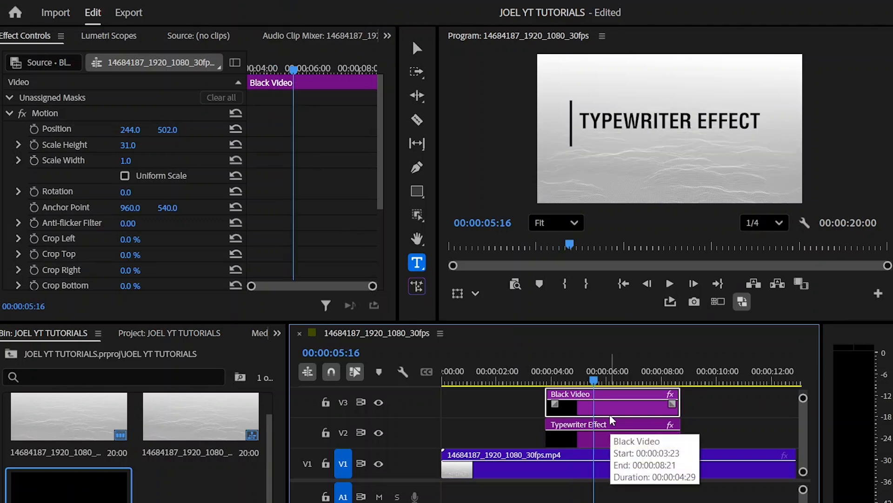
{"action": "left_click_drag", "start_coordinate": [294, 70], "coordinate": [234, 108]}
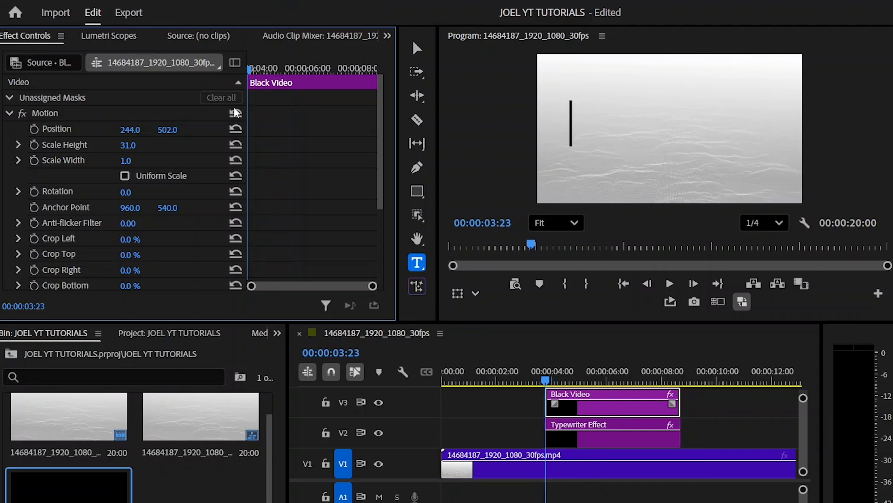
{"action": "left_click", "coordinate": [35, 131]}
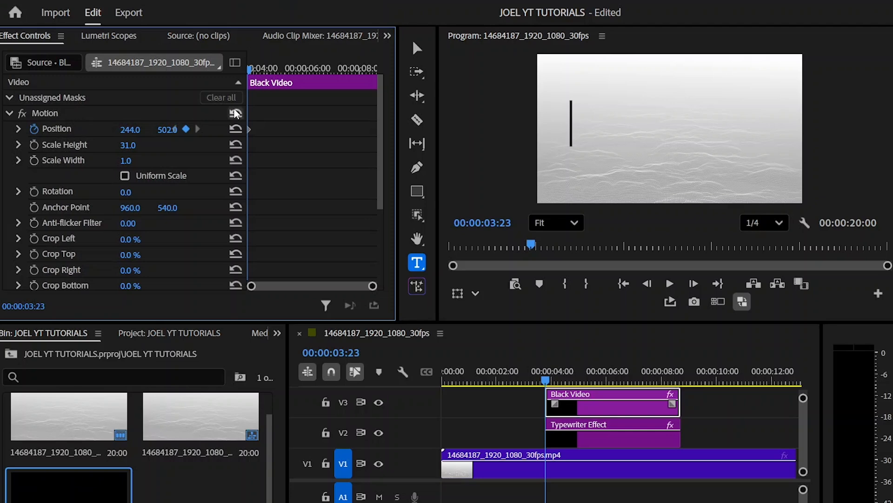
Add a second Position keyframe at 00:00:04:20 and move the black bar past the text's last letter, to horizontal position 1670
{"action": "left_click_drag", "start_coordinate": [253, 74], "coordinate": [273, 134]}
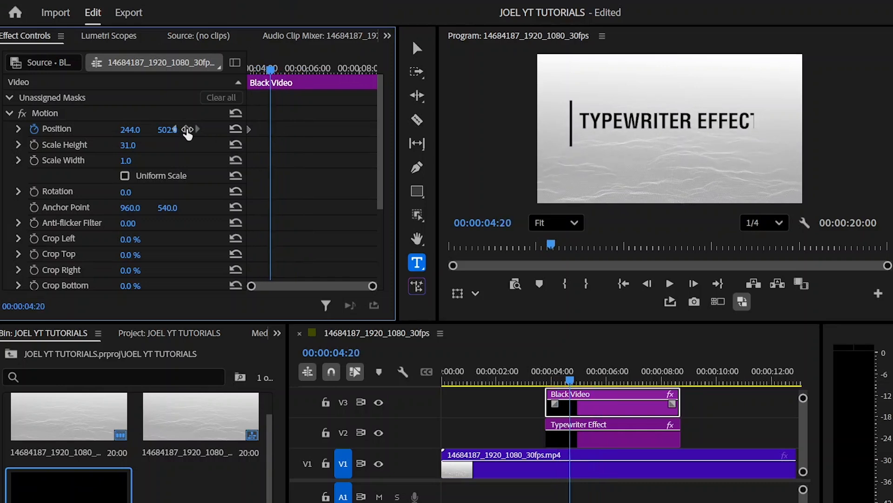
{"action": "left_click_drag", "start_coordinate": [242, 158], "coordinate": [285, 167]}
{"action": "left_click", "coordinate": [206, 129]}
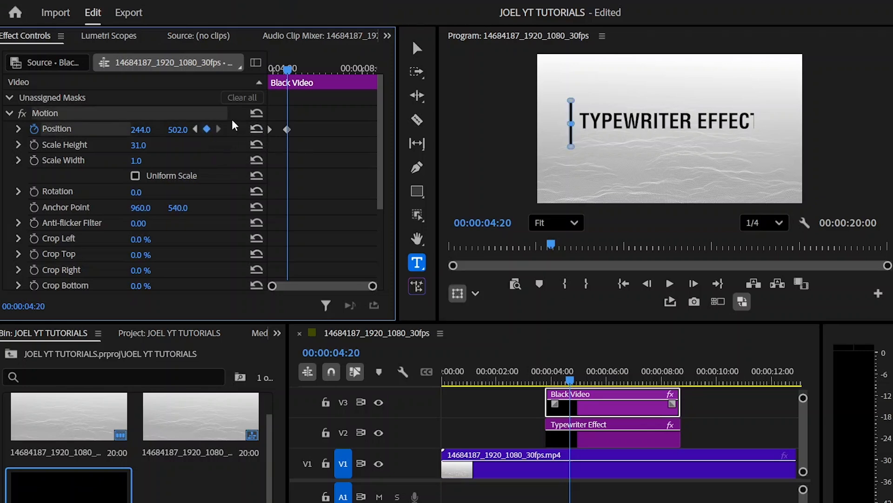
{"action": "left_click_drag", "start_coordinate": [140, 132], "coordinate": [763, 131]}
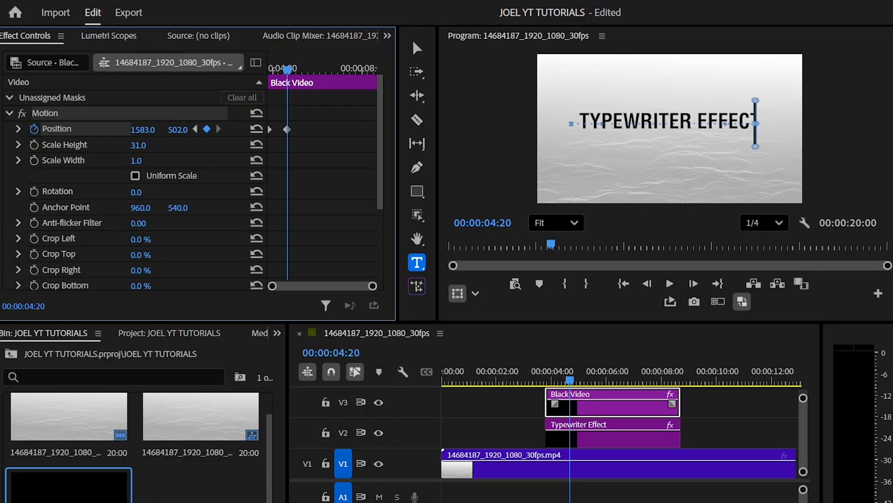
{"action": "left_click_drag", "start_coordinate": [763, 132], "coordinate": [803, 132]}
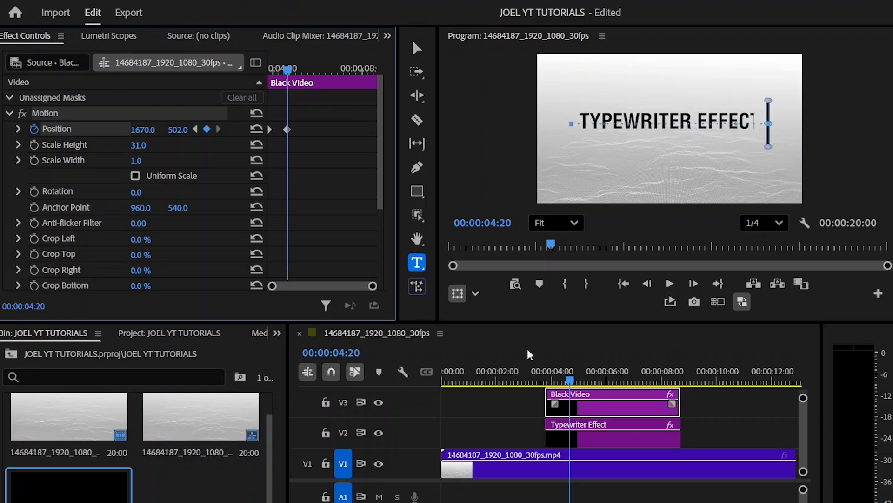
Play the typewriter reveal twice from just before the title clip to check how the bar follows the text
{"action": "left_click", "coordinate": [531, 379]}
{"action": "left_click", "coordinate": [598, 445]}
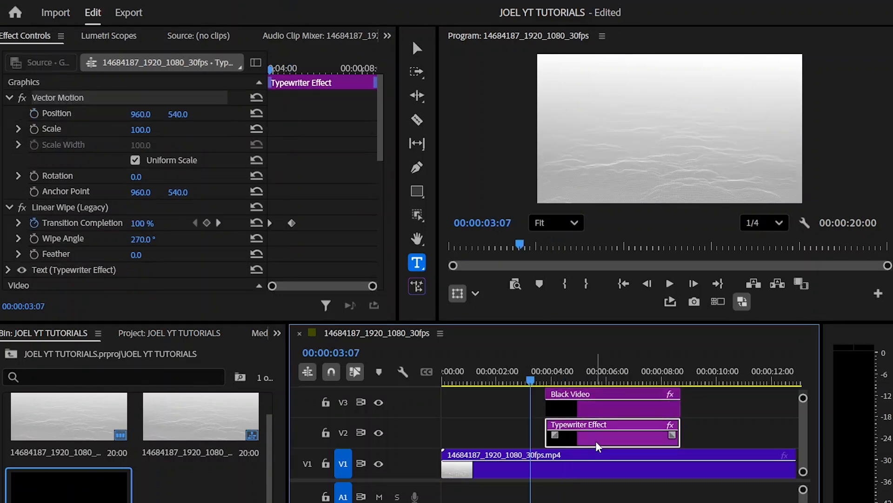
{"action": "key", "text": "space"}
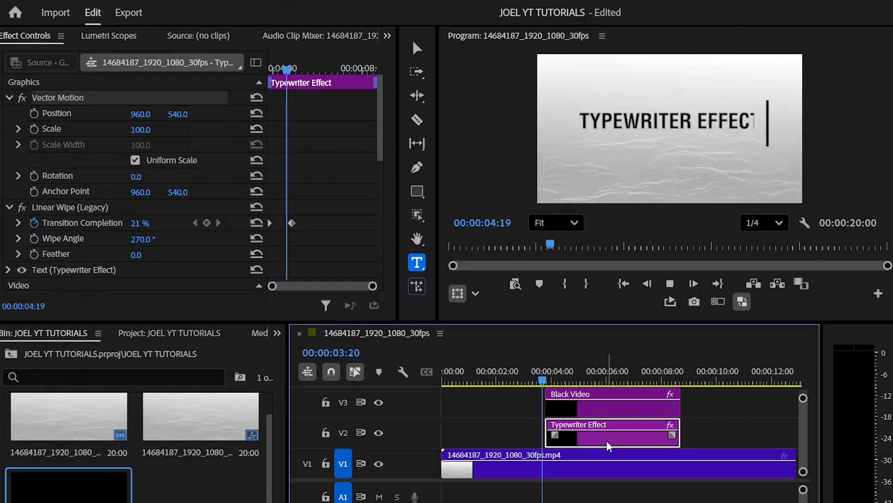
{"action": "key", "text": "space"}
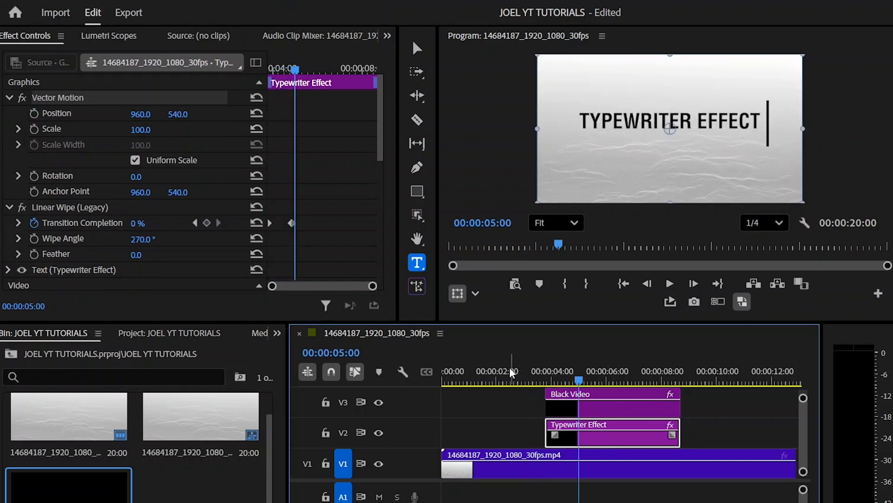
{"action": "left_click", "coordinate": [512, 372]}
{"action": "key", "text": "space"}
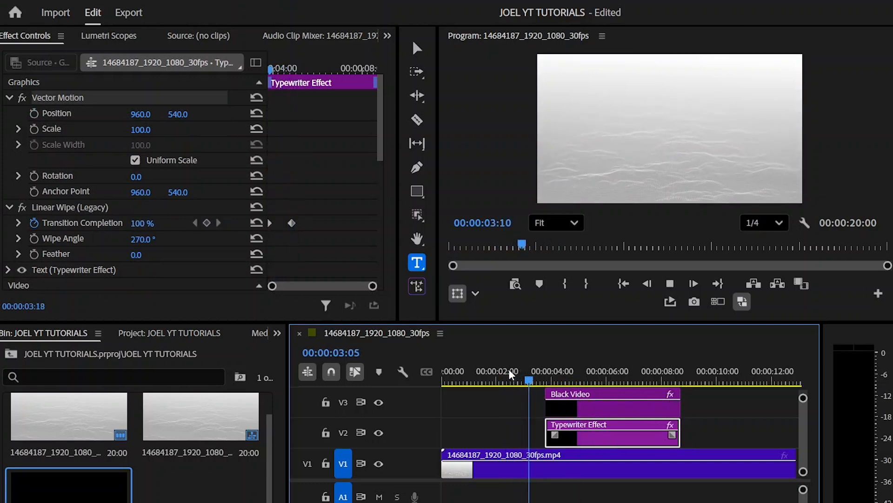
{"action": "key", "text": "space"}
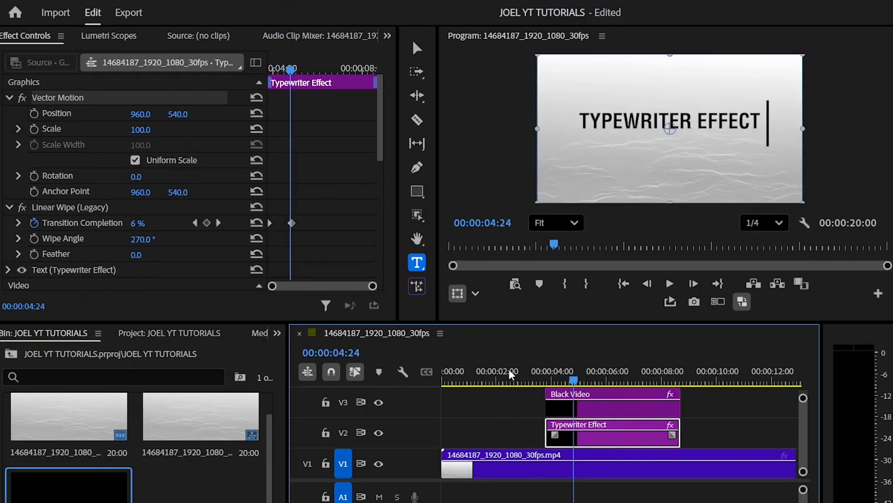
Move the Black Video clip's second Position keyframe slightly later to slow the bar's travel across the text
{"action": "left_click", "coordinate": [569, 375]}
{"action": "left_click", "coordinate": [587, 410]}
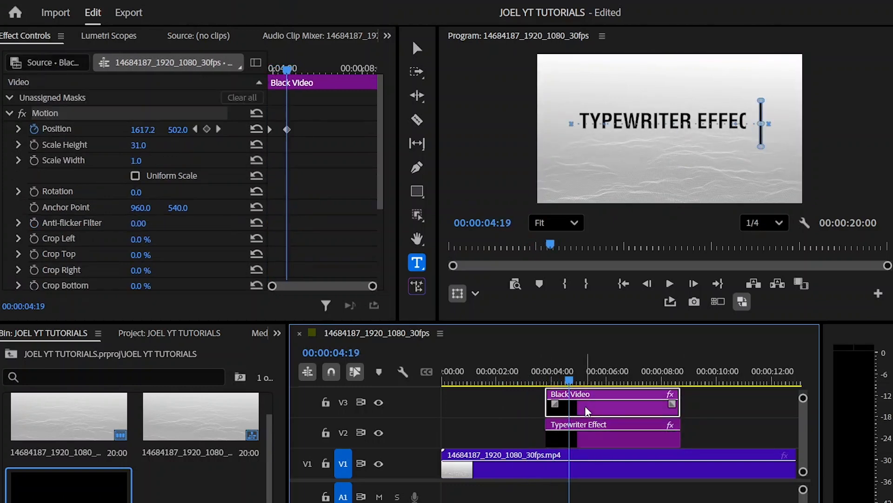
{"action": "left_click_drag", "start_coordinate": [287, 130], "coordinate": [295, 138]}
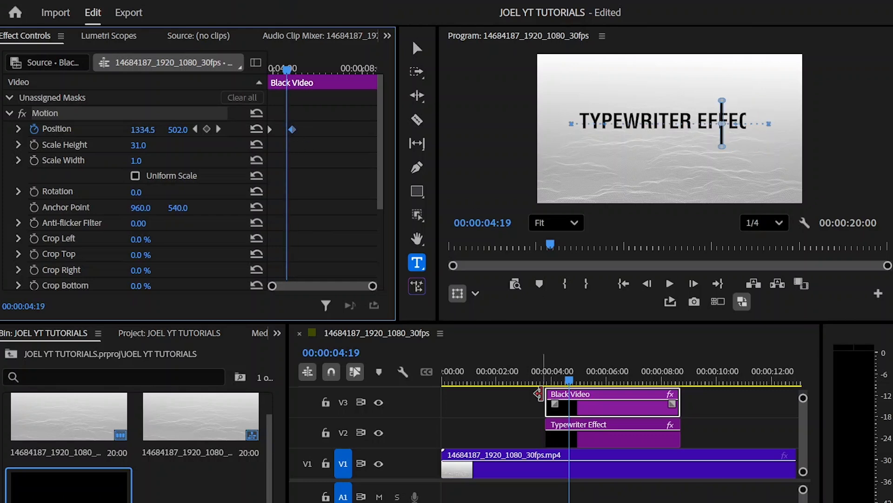
Move the Typewriter Effect clip's final Linear Wipe Transition Completion keyframe to about 00:00:05:00 and scrub through the reveal
{"action": "left_click", "coordinate": [587, 441]}
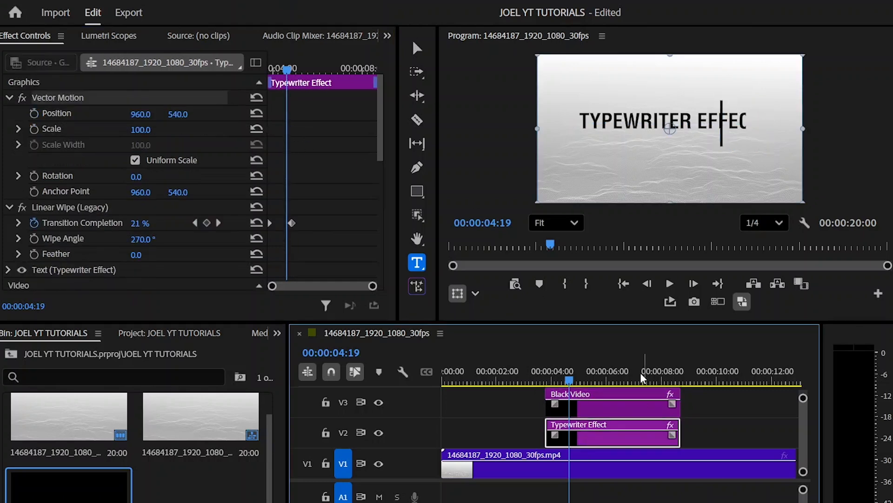
{"action": "left_click_drag", "start_coordinate": [289, 225], "coordinate": [295, 224]}
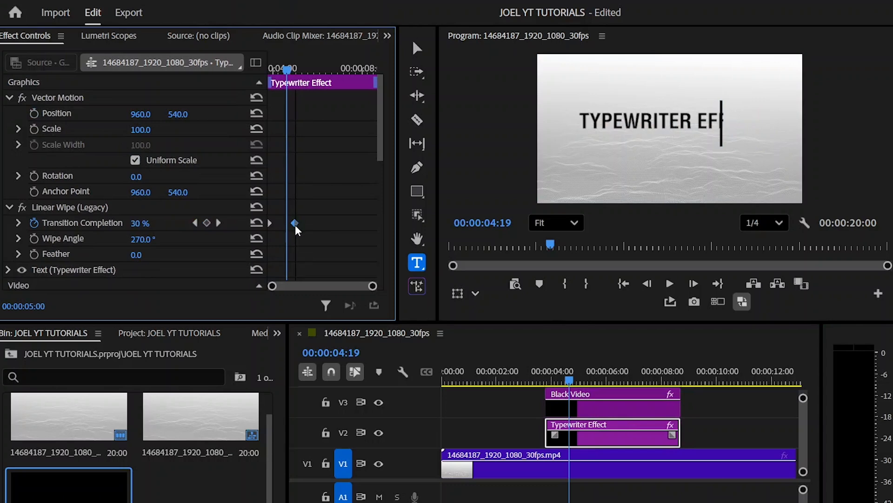
{"action": "left_click", "coordinate": [535, 378]}
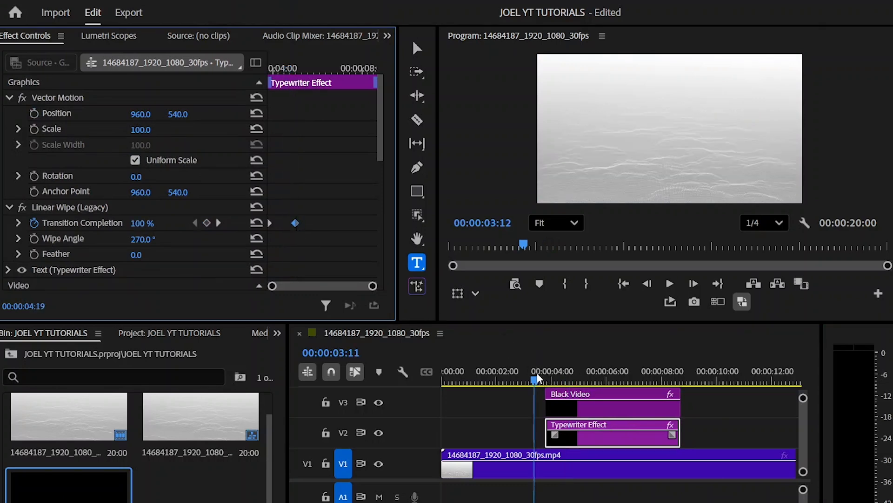
{"action": "left_click_drag", "start_coordinate": [537, 377], "coordinate": [558, 382]}
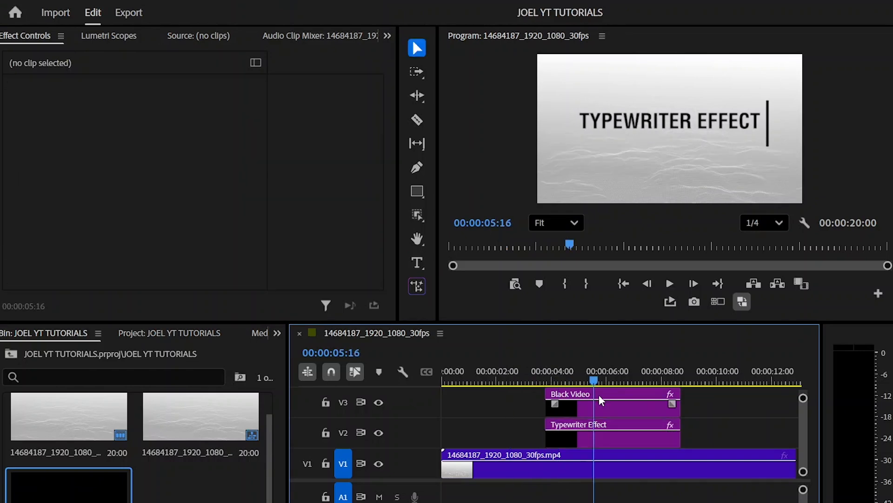
Extend the Black Video clip's start to the beginning of the sequence and split the clip at 00:00:03:23, where the text clip begins
{"action": "left_click_drag", "start_coordinate": [541, 408], "coordinate": [443, 413]}
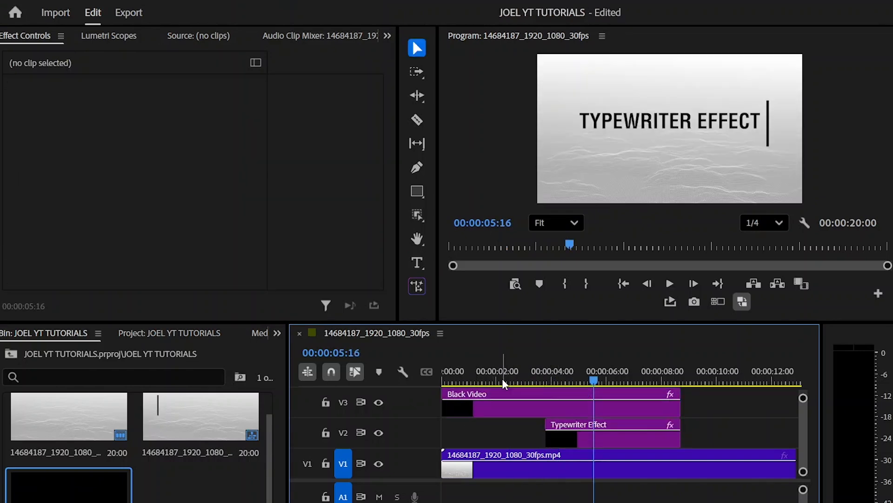
{"action": "left_click", "coordinate": [547, 379]}
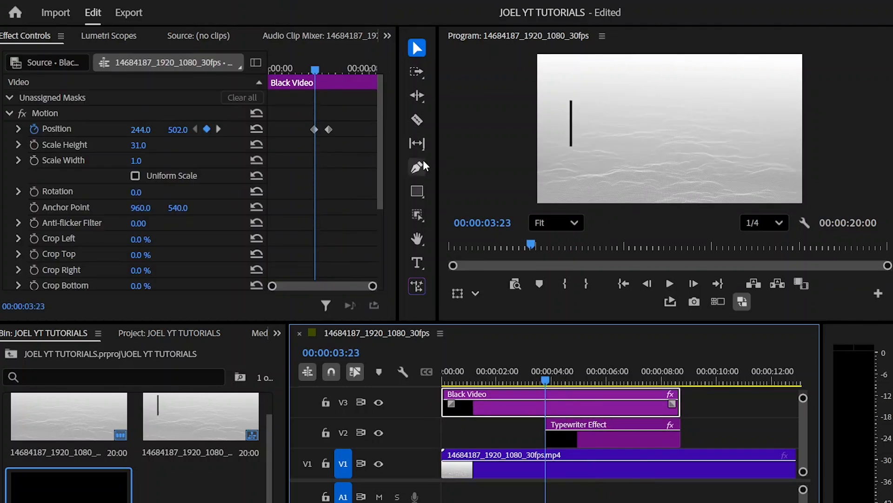
{"action": "left_click", "coordinate": [423, 122]}
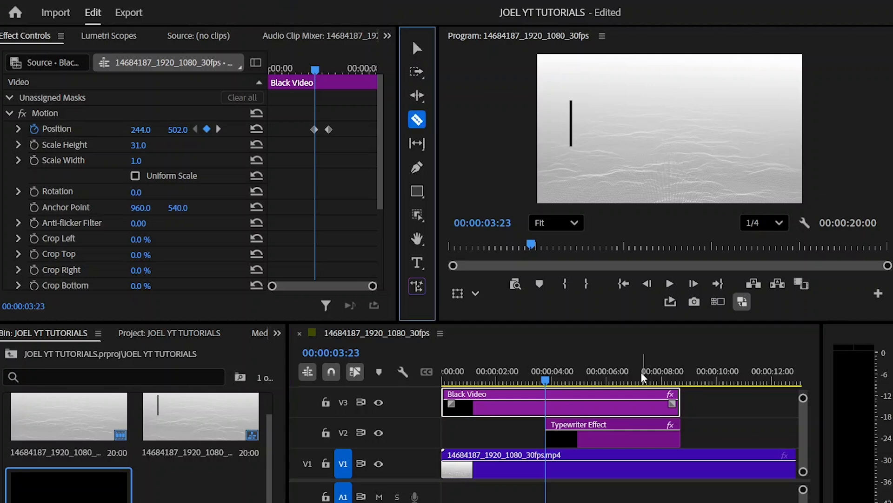
{"action": "left_click", "coordinate": [545, 405]}
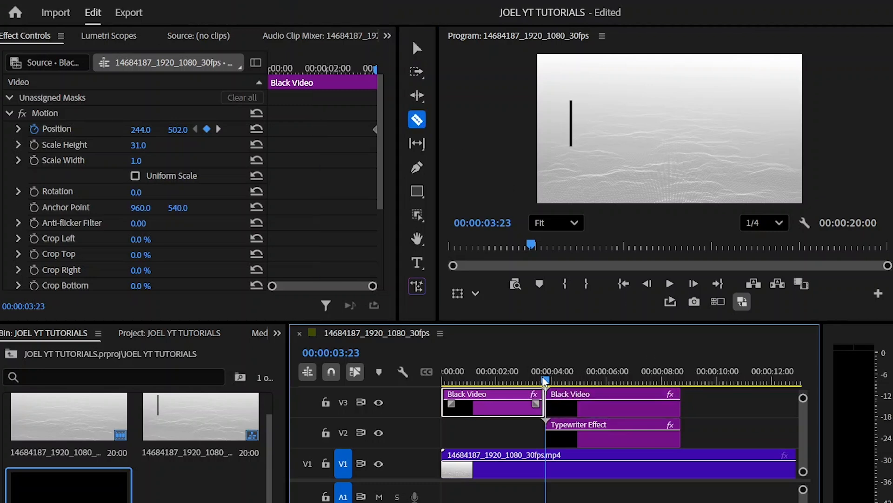
Cut the Black Video section before the text into eight segments of about half a second or less, with the last cut at 00:00:03:11
{"action": "left_click", "coordinate": [535, 405]}
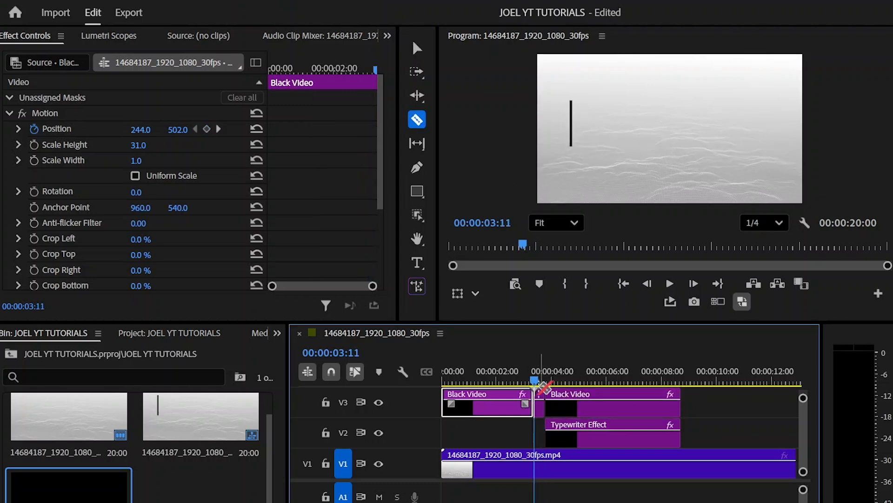
{"action": "left_click", "coordinate": [519, 380]}
{"action": "left_click_drag", "start_coordinate": [519, 383], "coordinate": [522, 383]}
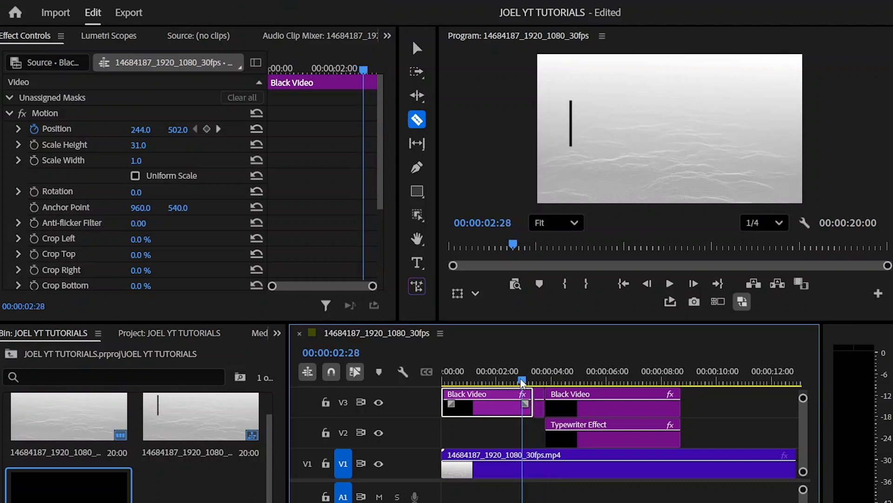
{"action": "left_click_drag", "start_coordinate": [522, 381], "coordinate": [452, 380]}
{"action": "left_click", "coordinate": [510, 404]}
{"action": "left_click", "coordinate": [497, 406]}
{"action": "left_click", "coordinate": [480, 404]}
{"action": "left_click", "coordinate": [467, 407]}
{"action": "key", "text": "v"}
{"action": "left_click", "coordinate": [508, 429]}
{"action": "key", "text": "c"}
{"action": "left_click", "coordinate": [452, 406]}
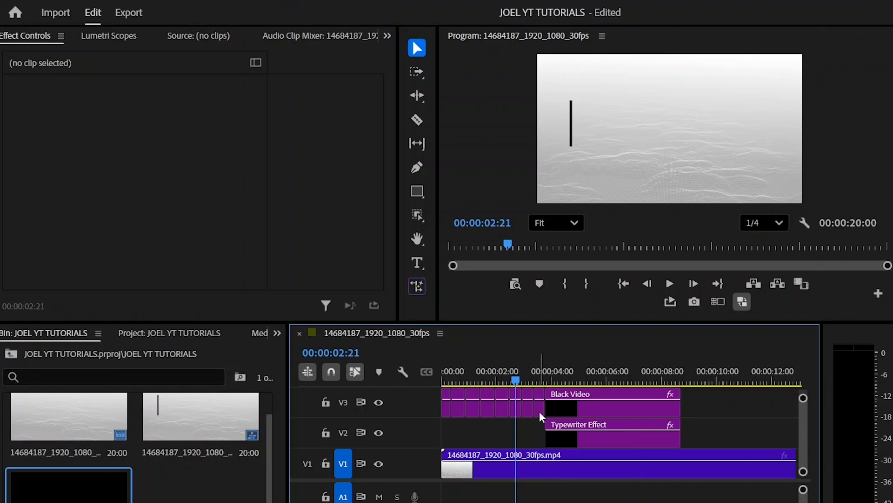
Delete every second Black Video segment before the text, starting with the one adjoining the text clip's start, so the cursor blinks
{"action": "left_click", "coordinate": [540, 404]}
{"action": "key", "text": "Delete"}
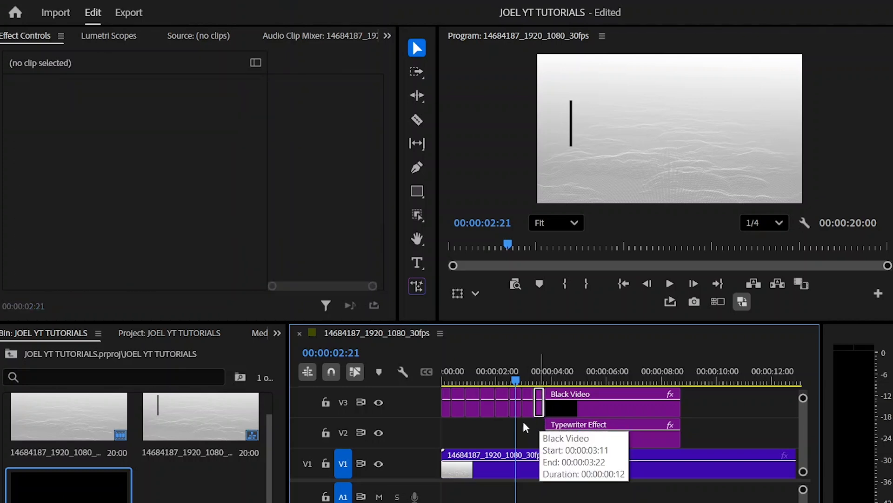
{"action": "left_click", "coordinate": [516, 415]}
{"action": "key", "text": "Delete"}
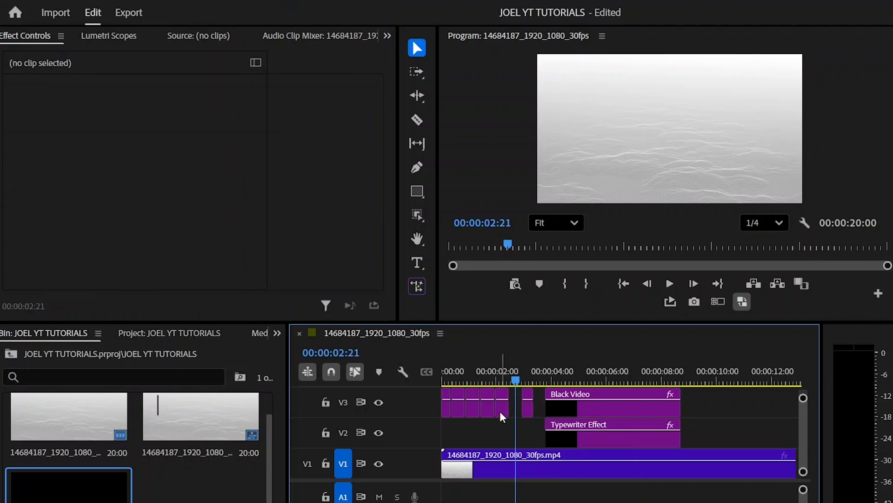
{"action": "left_click", "coordinate": [489, 415]}
{"action": "key", "text": "Delete"}
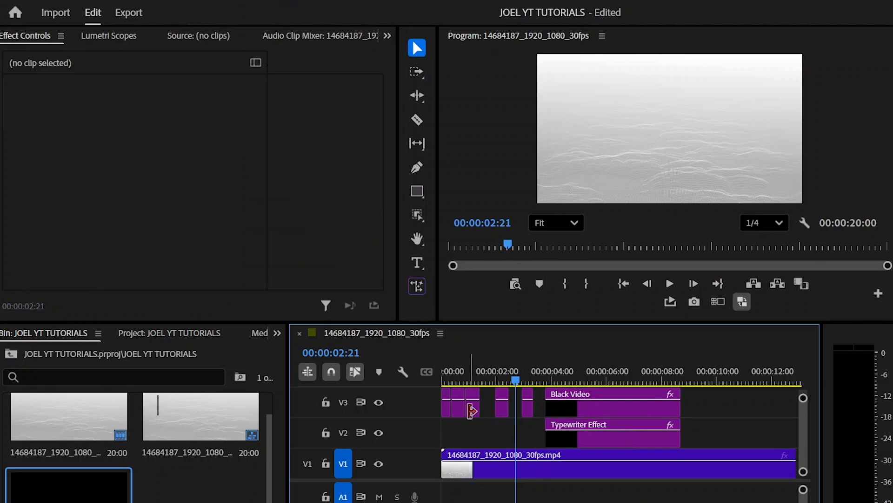
{"action": "left_click", "coordinate": [462, 416]}
{"action": "key", "text": "Delete"}
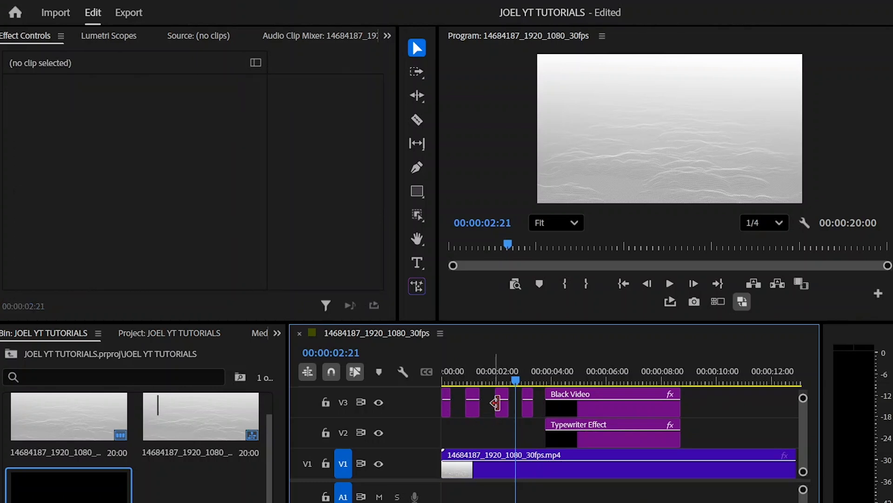
Play the sequence from its beginning to check the blinking cursor and the text reveal
{"action": "key", "text": "Home"}
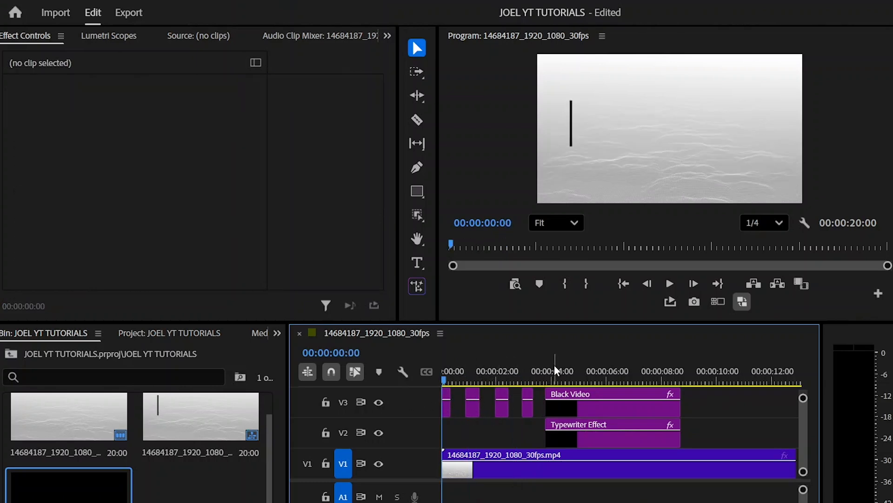
{"action": "key", "text": "space"}
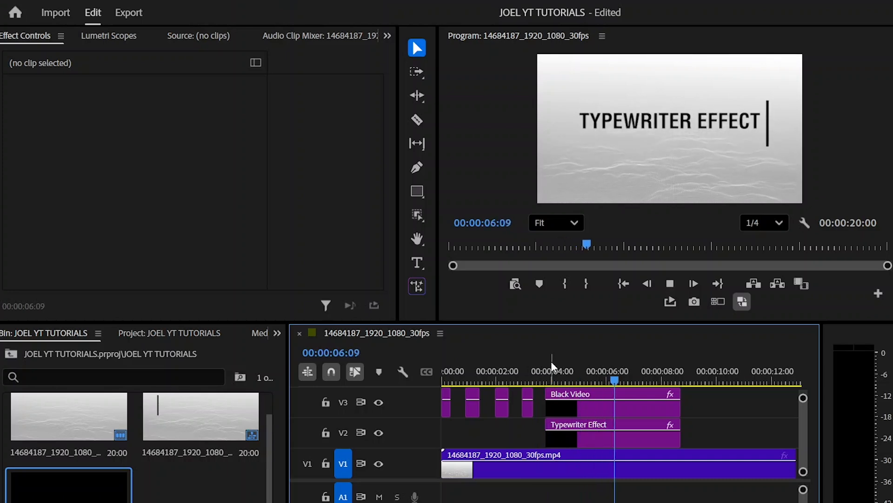
{"action": "key", "text": "space"}
{"action": "left_click", "coordinate": [583, 379]}
{"action": "key", "text": "space"}
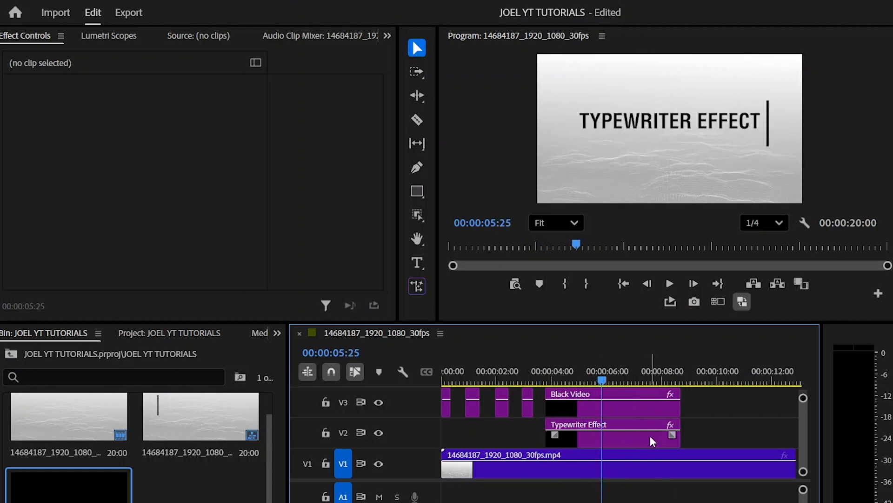
Cut the Black Video clip after the reveal into short segments of about 12 frames, with the first cuts at 00:00:05:25 and 00:00:06:06
{"action": "key", "text": "c"}
{"action": "left_click", "coordinate": [603, 409]}
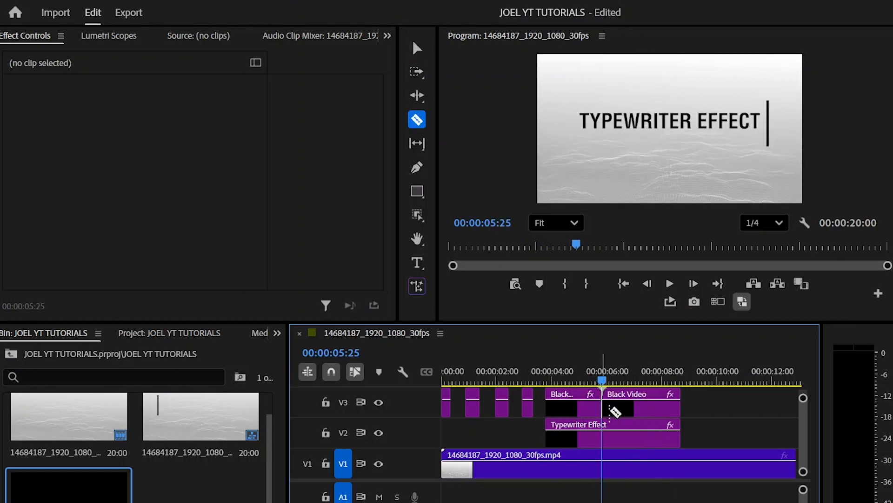
{"action": "left_click_drag", "start_coordinate": [604, 382], "coordinate": [617, 383]}
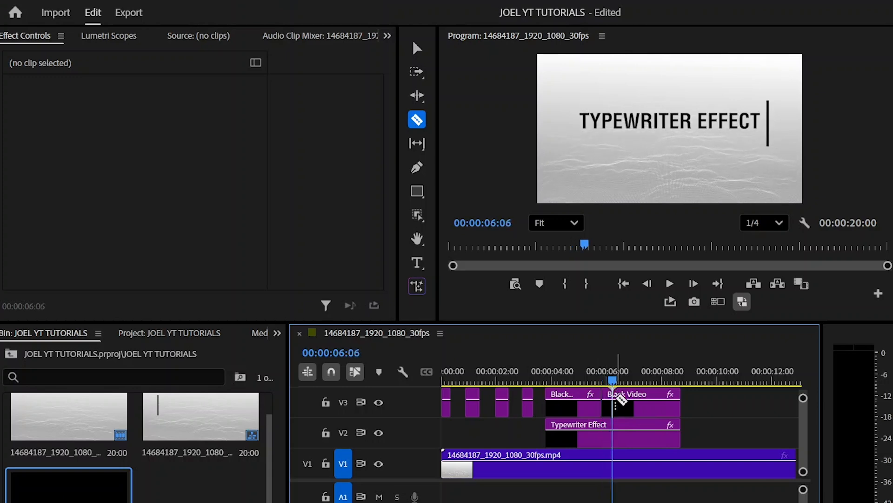
{"action": "left_click", "coordinate": [617, 403]}
{"action": "left_click_drag", "start_coordinate": [613, 380], "coordinate": [656, 381]}
{"action": "left_click", "coordinate": [627, 403]}
{"action": "left_click", "coordinate": [634, 403]}
{"action": "left_click", "coordinate": [646, 403]}
{"action": "left_click", "coordinate": [657, 403]}
{"action": "key", "text": "v"}
Delete three alternate Black Video segments after the reveal, starting with the one at 00:00:05:25, to make the cursor blink
{"action": "left_click", "coordinate": [598, 379]}
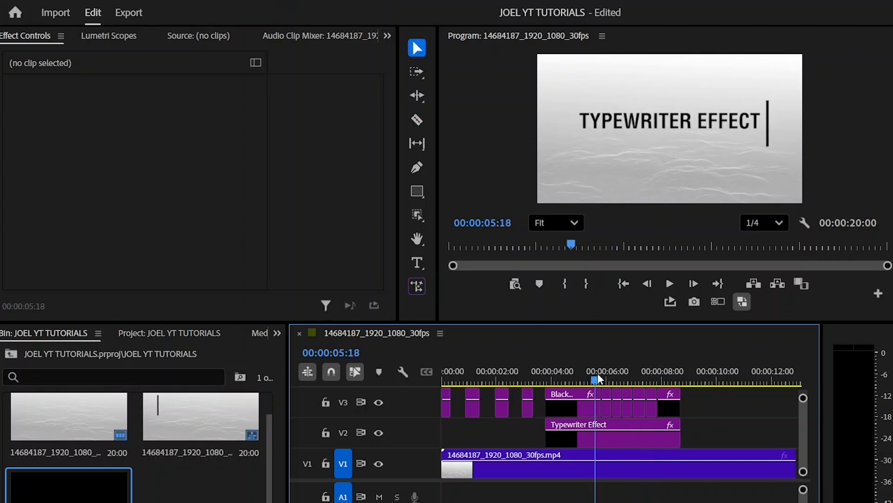
{"action": "left_click", "coordinate": [607, 412]}
{"action": "key", "text": "Delete"}
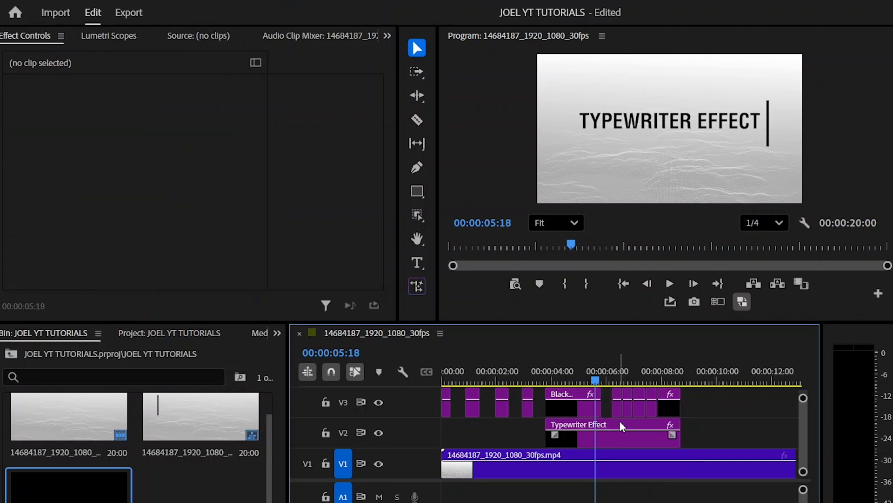
{"action": "left_click", "coordinate": [629, 412]}
{"action": "key", "text": "Delete"}
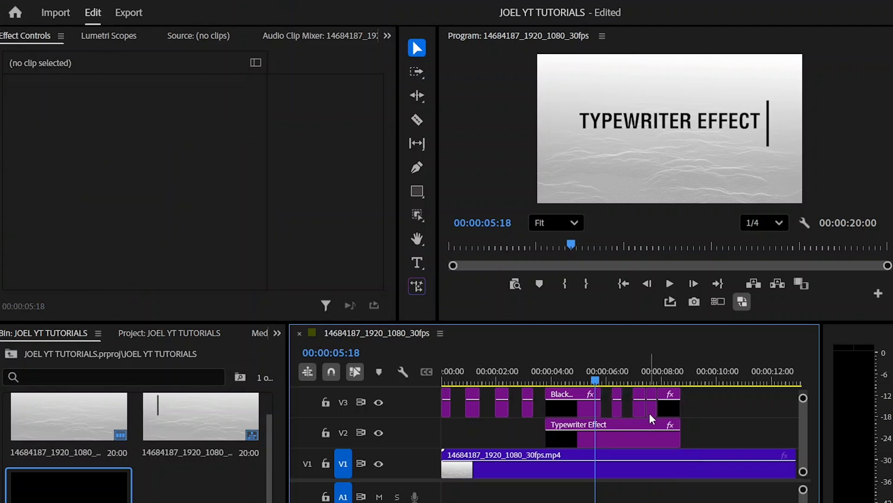
{"action": "left_click", "coordinate": [651, 412]}
{"action": "key", "text": "Delete"}
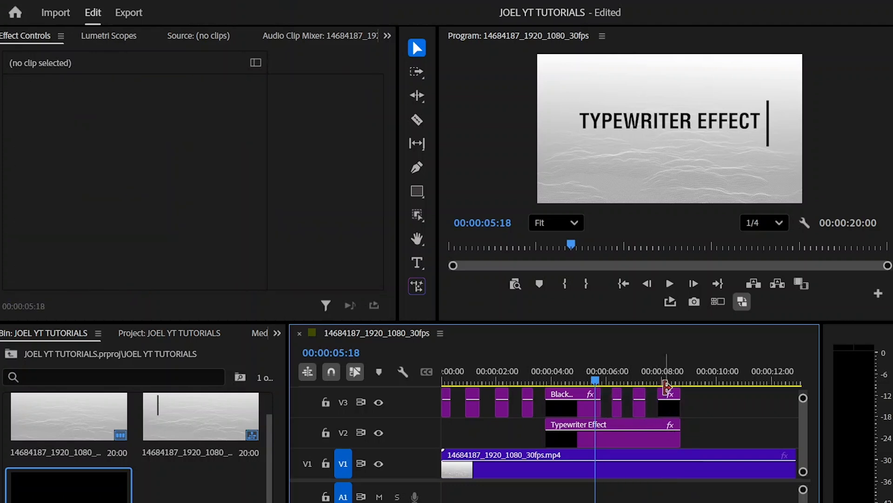
Split the last Black Video segment at 00:00:08:08 and delete its end piece
{"action": "key", "text": "c"}
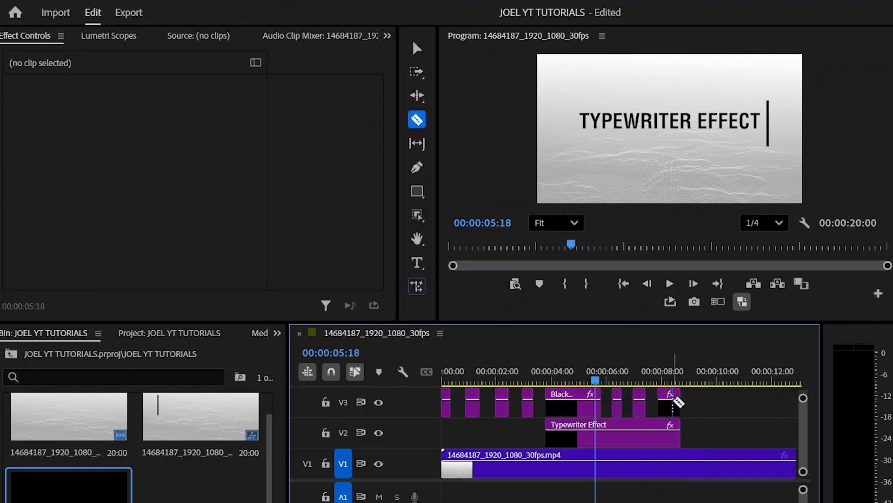
{"action": "left_click", "coordinate": [668, 403]}
{"action": "key", "text": "v"}
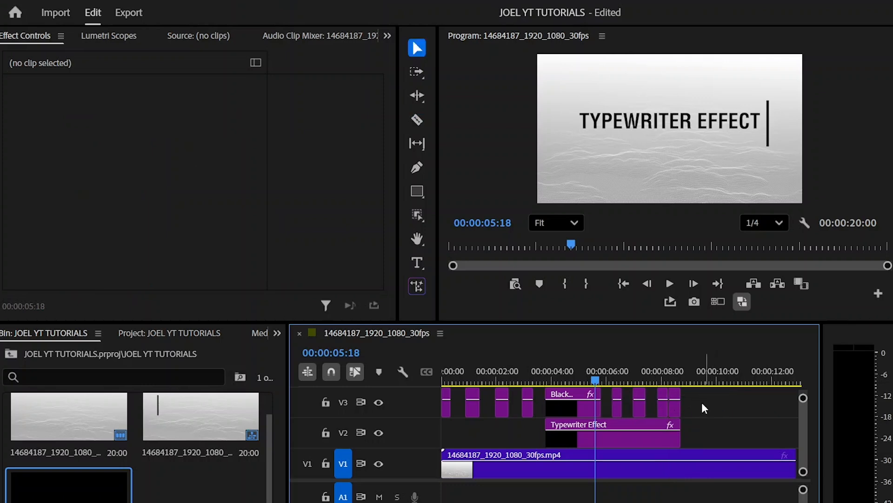
{"action": "left_click", "coordinate": [675, 409]}
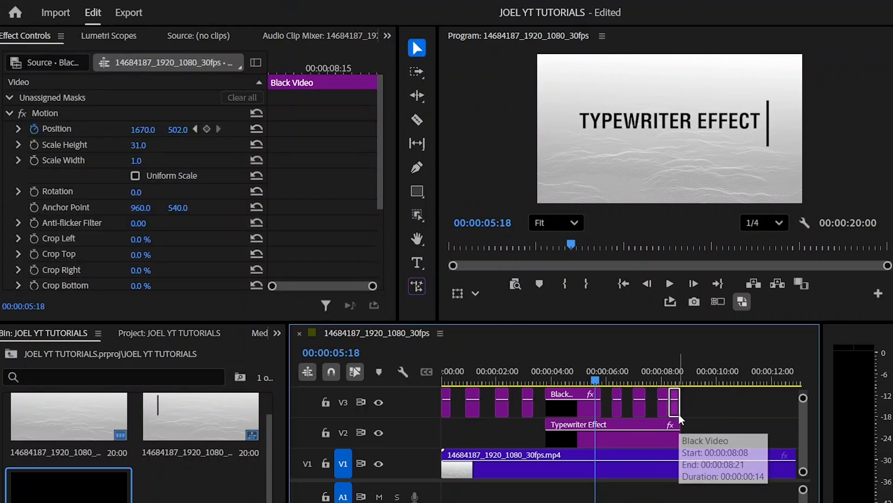
{"action": "key", "text": "Delete"}
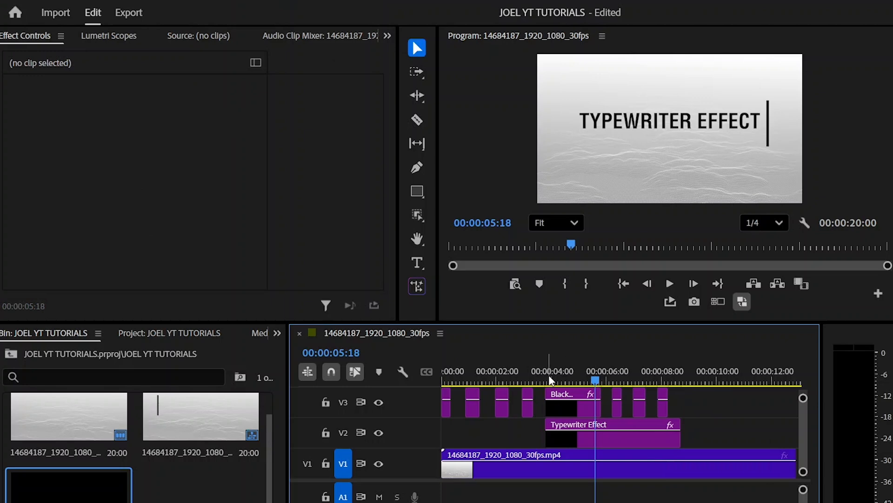
Play the sequence from its beginning to check the cursor blinking before and after the text reveal
{"action": "left_click_drag", "start_coordinate": [549, 381], "coordinate": [423, 396]}
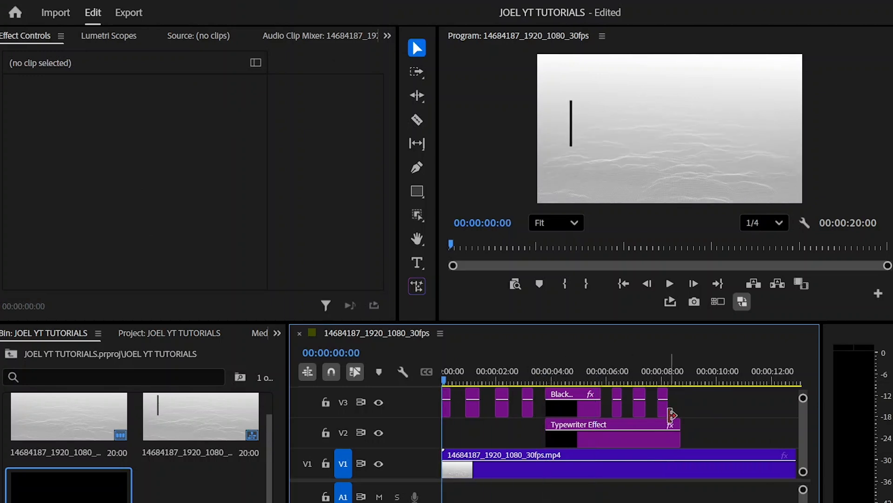
{"action": "key", "text": "space"}
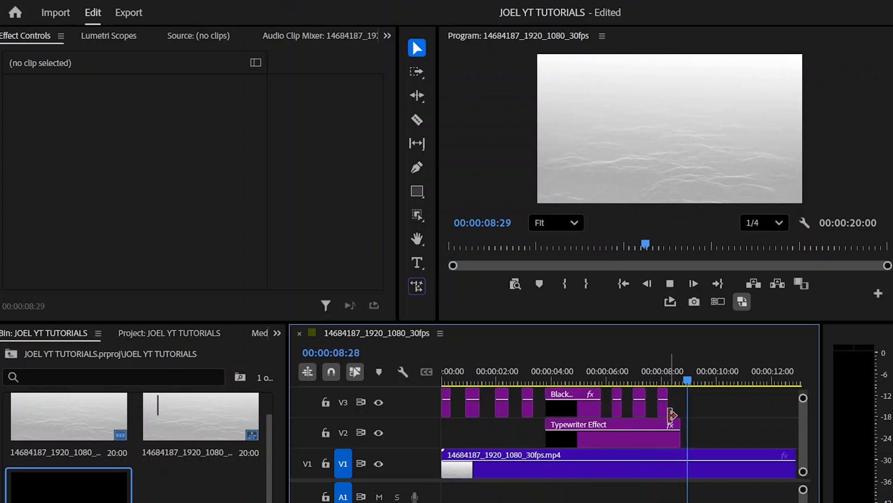
{"action": "key", "text": "space"}
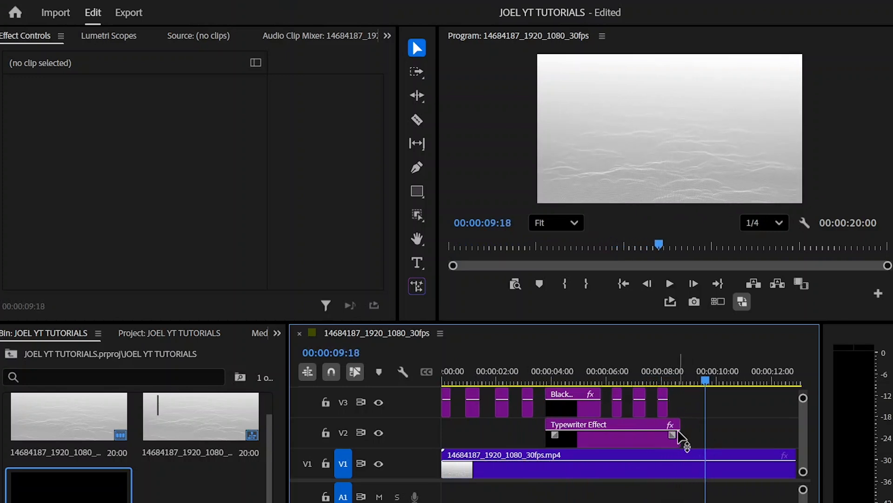
Extend the end of the Typewriter Effect text clip to about 00:00:15 and replay the sequence from its beginning
{"action": "left_click_drag", "start_coordinate": [679, 425], "coordinate": [759, 436]}
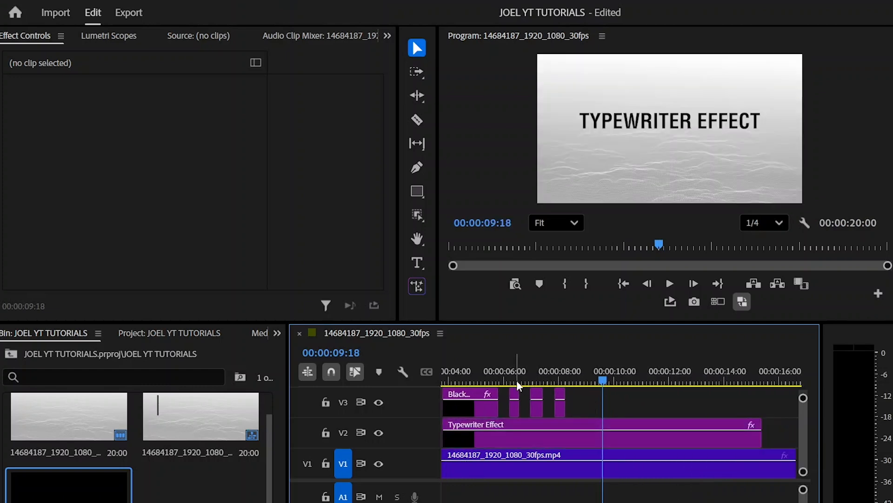
{"action": "key", "text": "Home"}
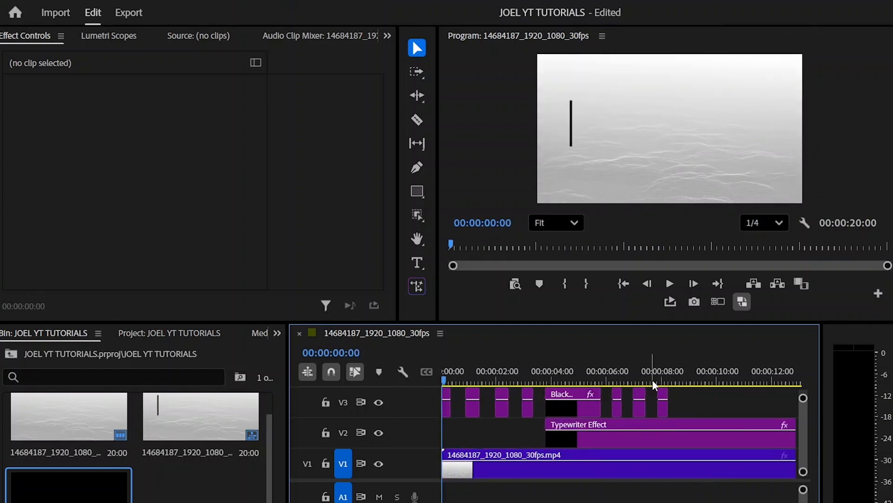
{"action": "key", "text": "space"}
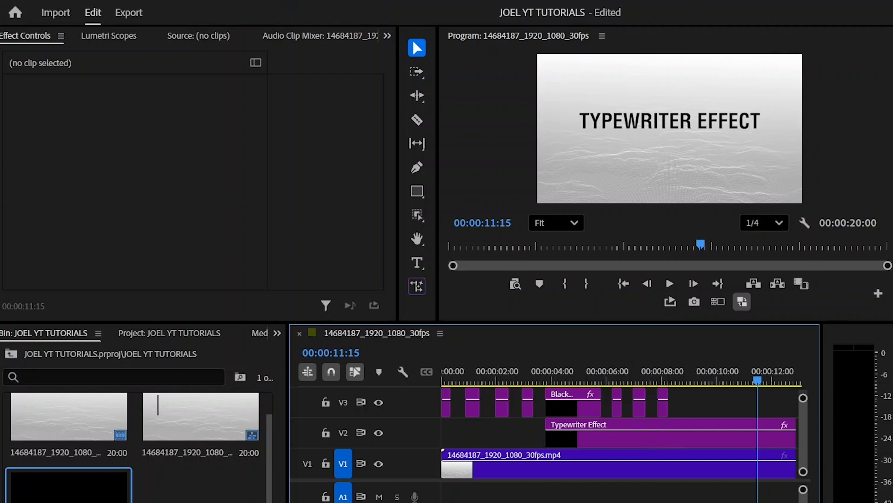
Delete all Black Video cursor segments on track V3
{"action": "scroll", "coordinate": [622, 438], "scroll_direction": "down", "scroll_amount": 4}
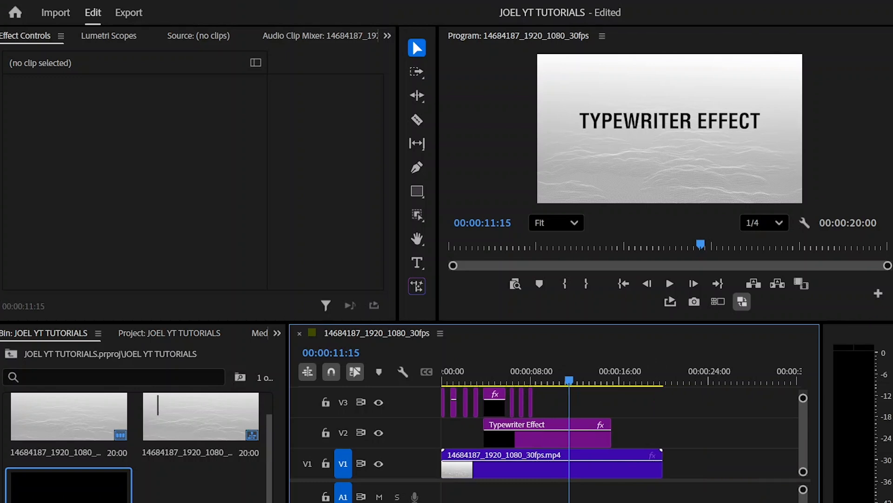
{"action": "left_click_drag", "start_coordinate": [558, 398], "coordinate": [402, 382]}
{"action": "key", "text": "Delete"}
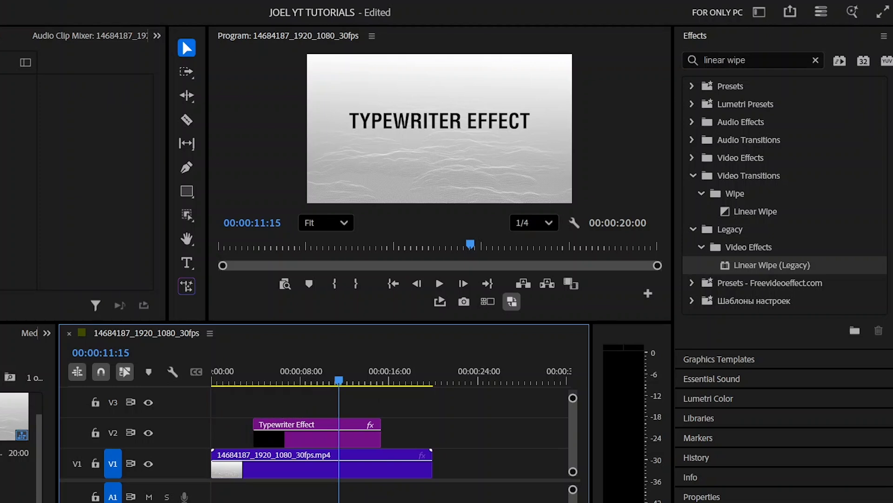
Scrub through the Typewriter Effect clip to examine its text reveal without the cursor
{"action": "key", "text": "="}
{"action": "key", "text": "="}
{"action": "key", "text": "="}
{"action": "key", "text": "="}
{"action": "key", "text": "="}
{"action": "key", "text": "="}
{"action": "key", "text": "-"}
{"action": "key", "text": "-"}
{"action": "key", "text": "-"}
{"action": "key", "text": "-"}
{"action": "key", "text": "-"}
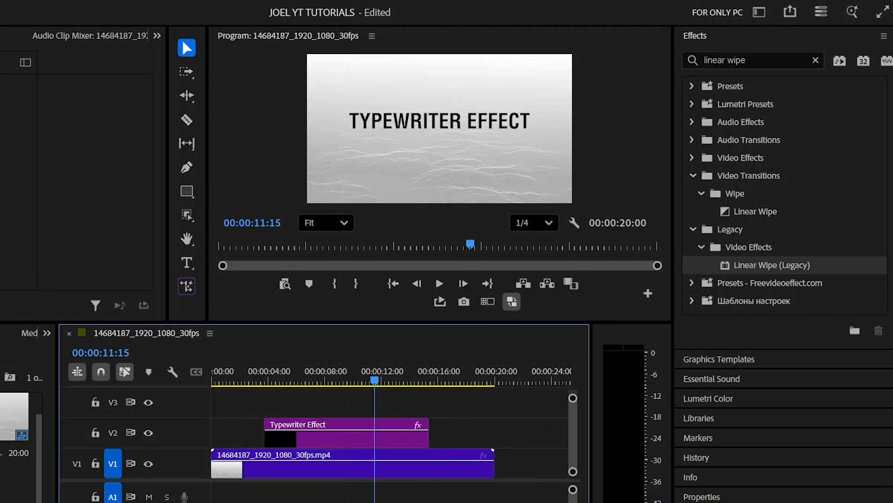
{"action": "left_click_drag", "start_coordinate": [263, 371], "coordinate": [273, 374]}
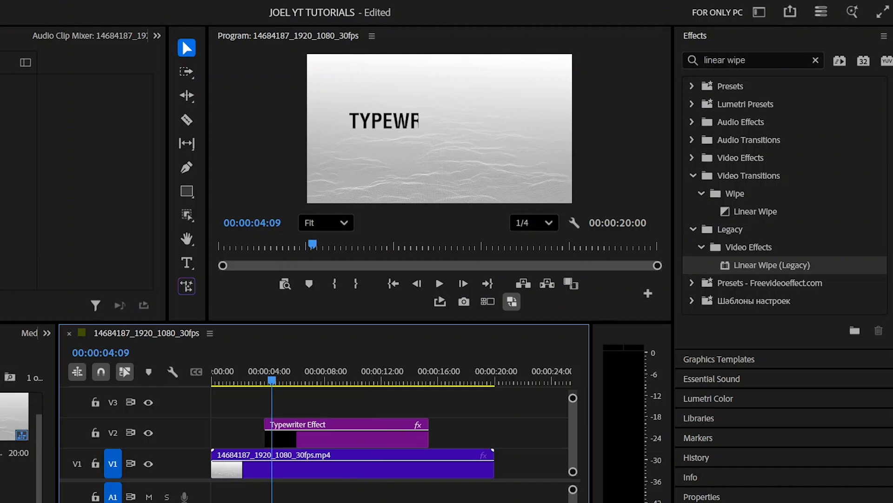
{"action": "key", "text": "="}
{"action": "key", "text": "="}
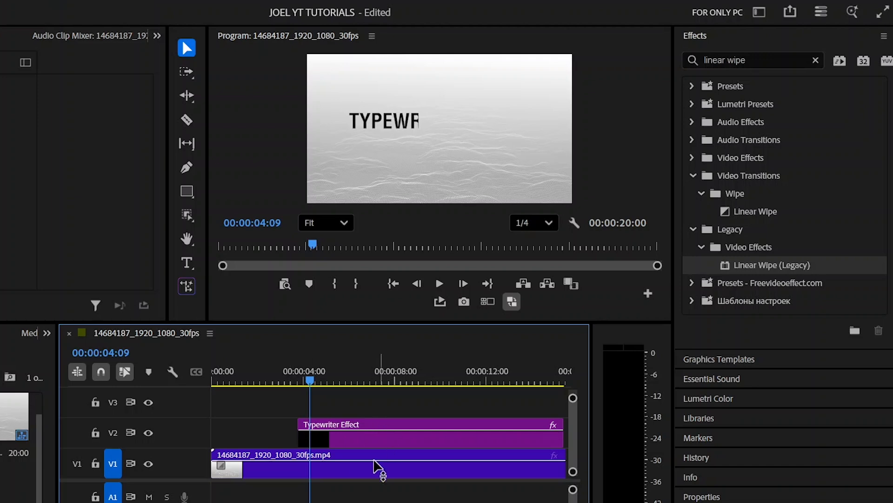
{"action": "left_click_drag", "start_coordinate": [329, 375], "coordinate": [382, 405]}
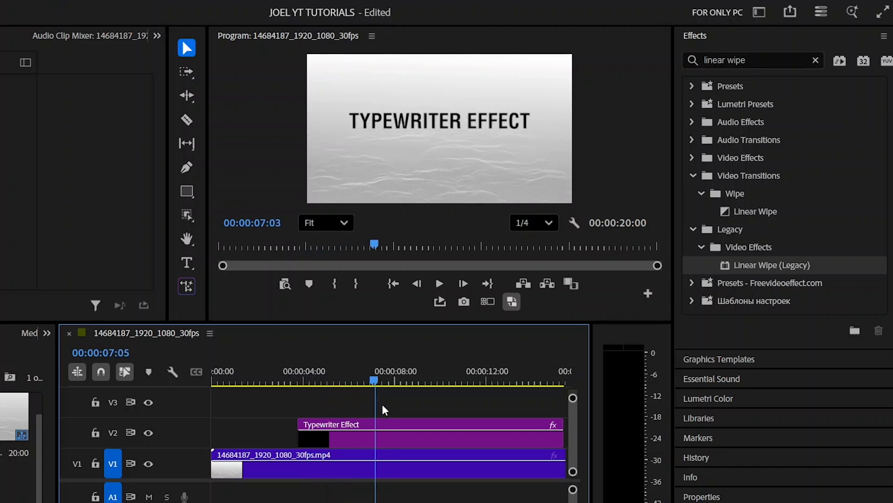
Remove the Linear Wipe (Legacy) effect from the Typewriter Effect text clip
{"action": "left_click", "coordinate": [390, 448]}
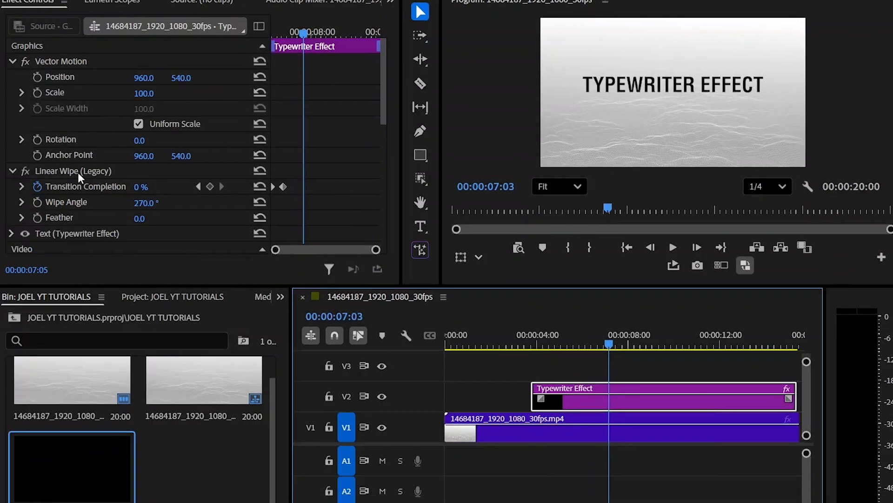
{"action": "left_click", "coordinate": [77, 173]}
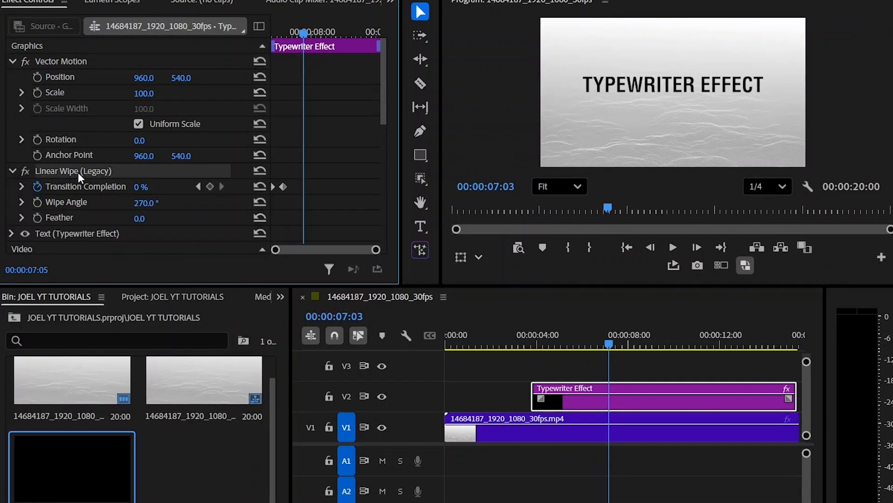
{"action": "key", "text": "Delete"}
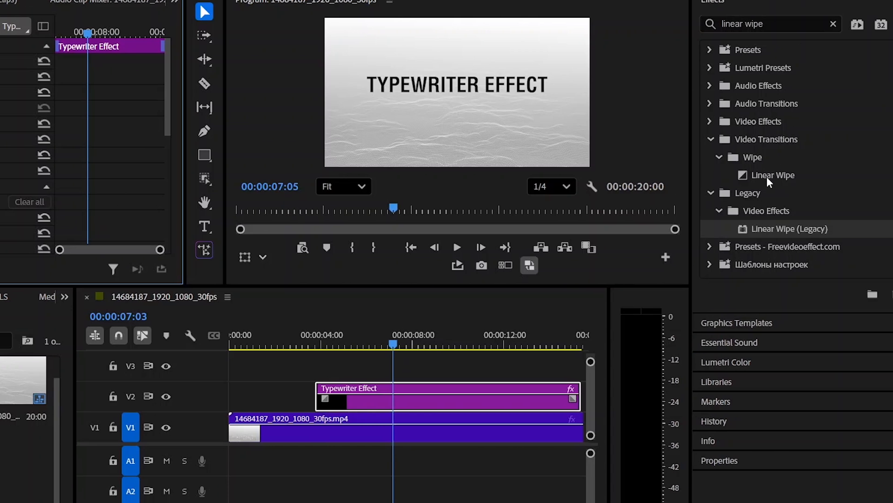
Apply the Linear Wipe video transition to the start of the Typewriter Effect clip and play the reveal
{"action": "left_click", "coordinate": [767, 176]}
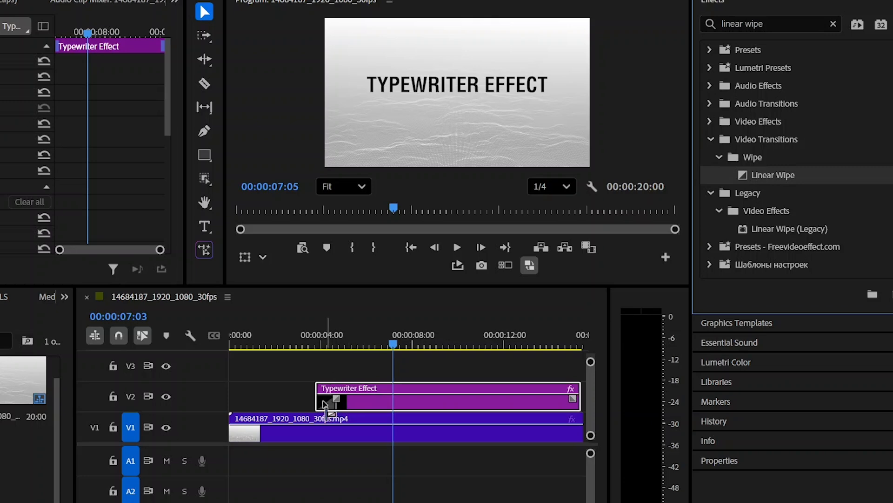
{"action": "left_click_drag", "start_coordinate": [322, 403], "coordinate": [347, 406]}
{"action": "left_click", "coordinate": [292, 335]}
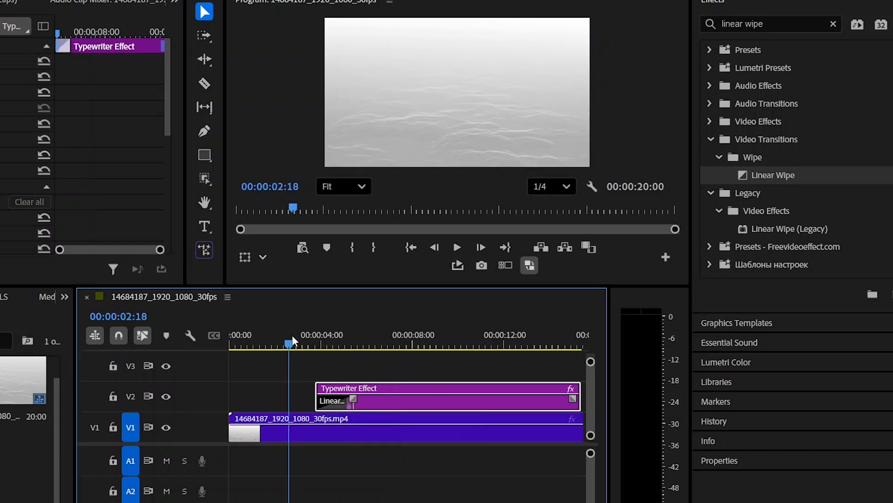
{"action": "key", "text": "space"}
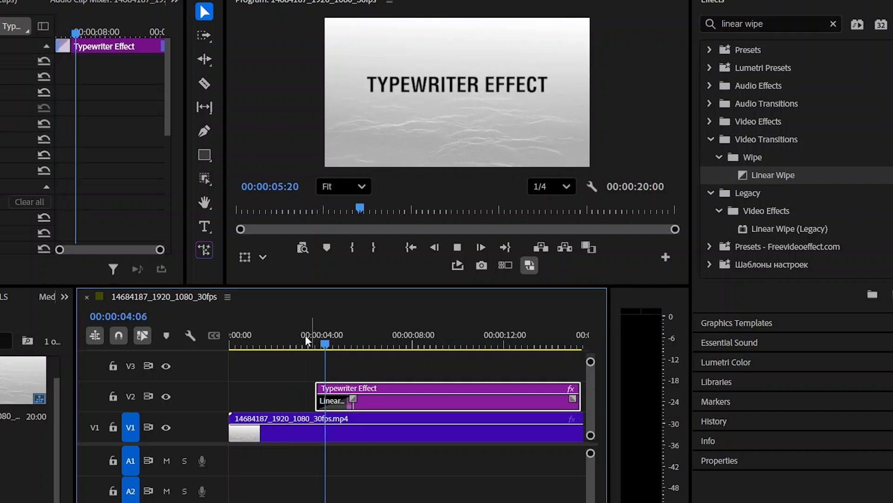
Lengthen the Linear Wipe transition so it ends at about 00:00:06, and replay the text reveal
{"action": "left_click", "coordinate": [305, 337]}
{"action": "left_click_drag", "start_coordinate": [352, 401], "coordinate": [370, 401]}
{"action": "key", "text": "space"}
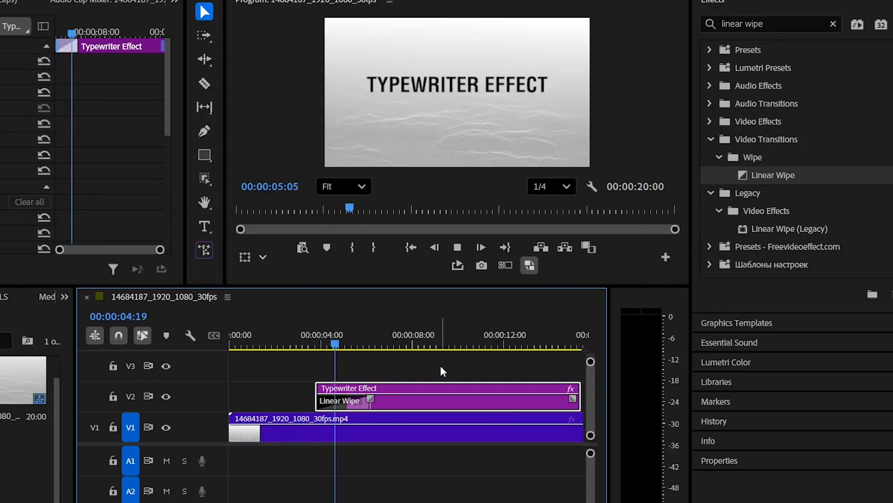
{"action": "left_click", "coordinate": [286, 342]}
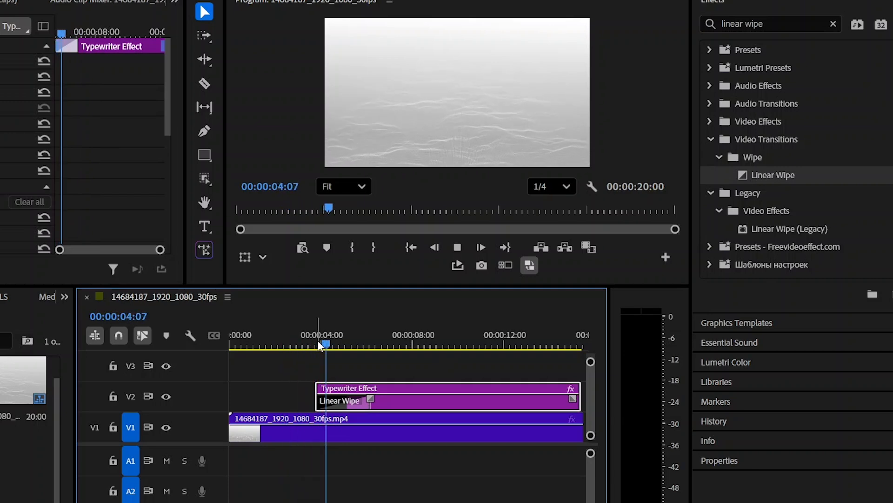
{"action": "key", "text": "space"}
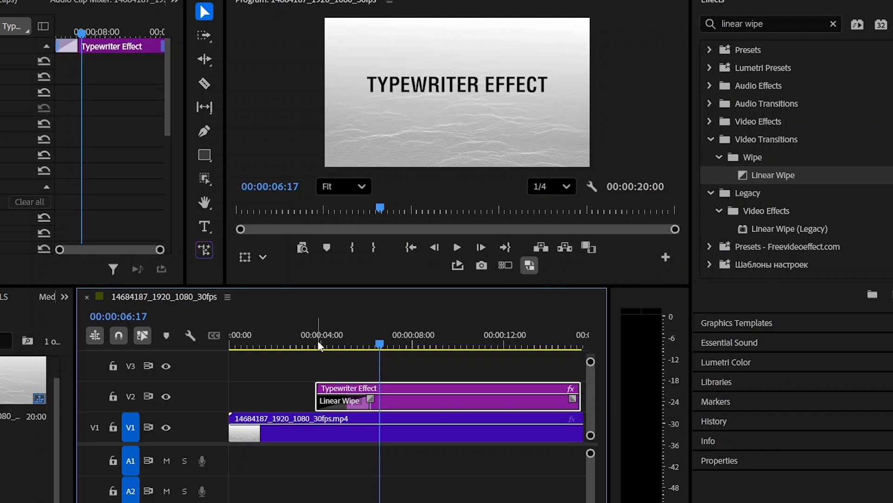